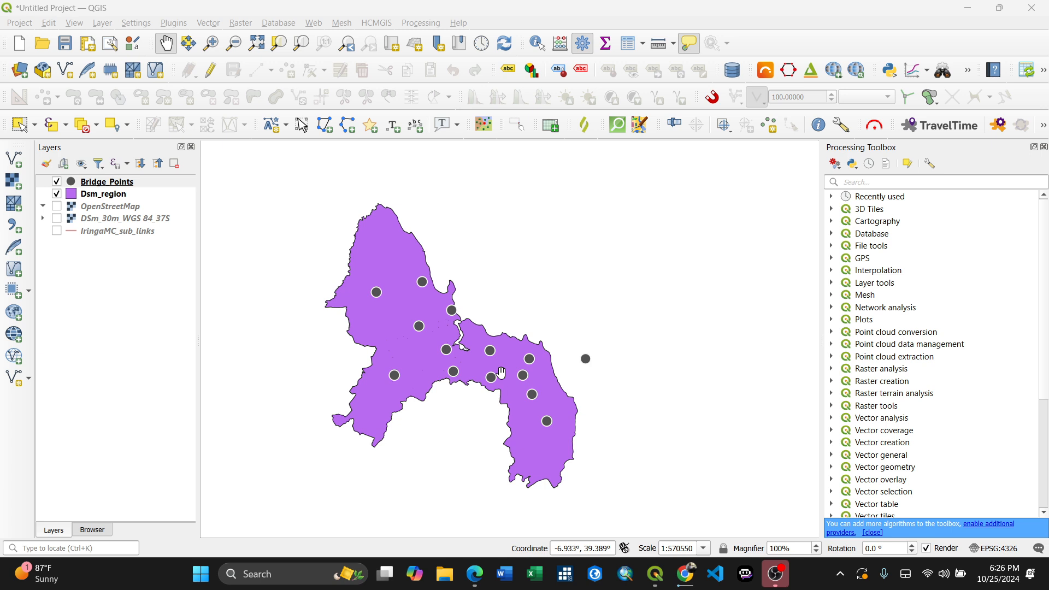
# Search the processing toolbox for "count po" and select the Count points in polygon algorithm
pyautogui.moveTo(450, 294)
pyautogui.mouseDown()
pyautogui.moveTo(563, 291)
pyautogui.moveTo(447, 299)
pyautogui.mouseUp()
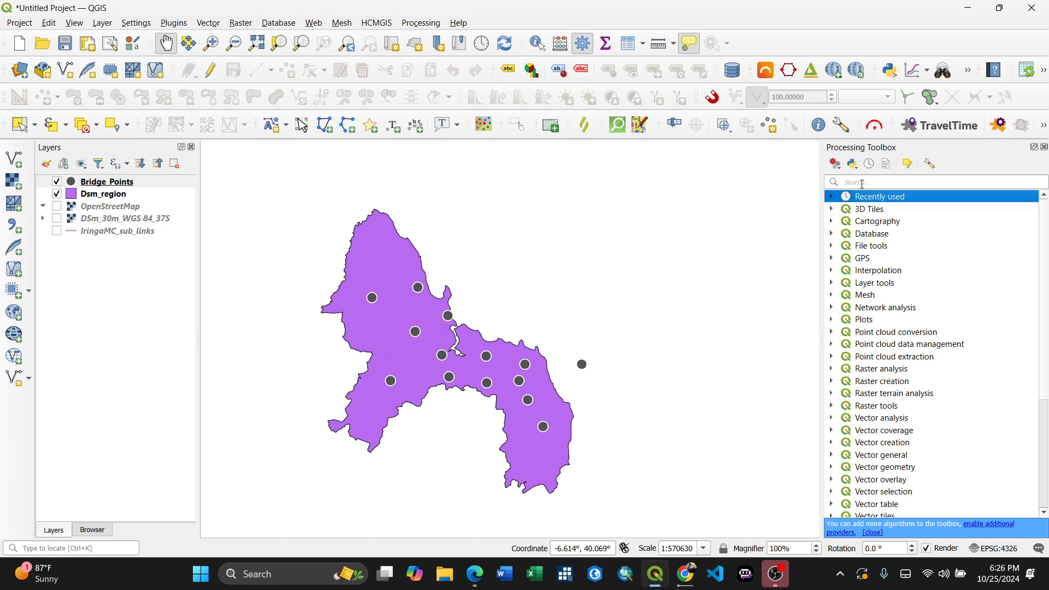
pyautogui.click(863, 184)
pyautogui.write('count')
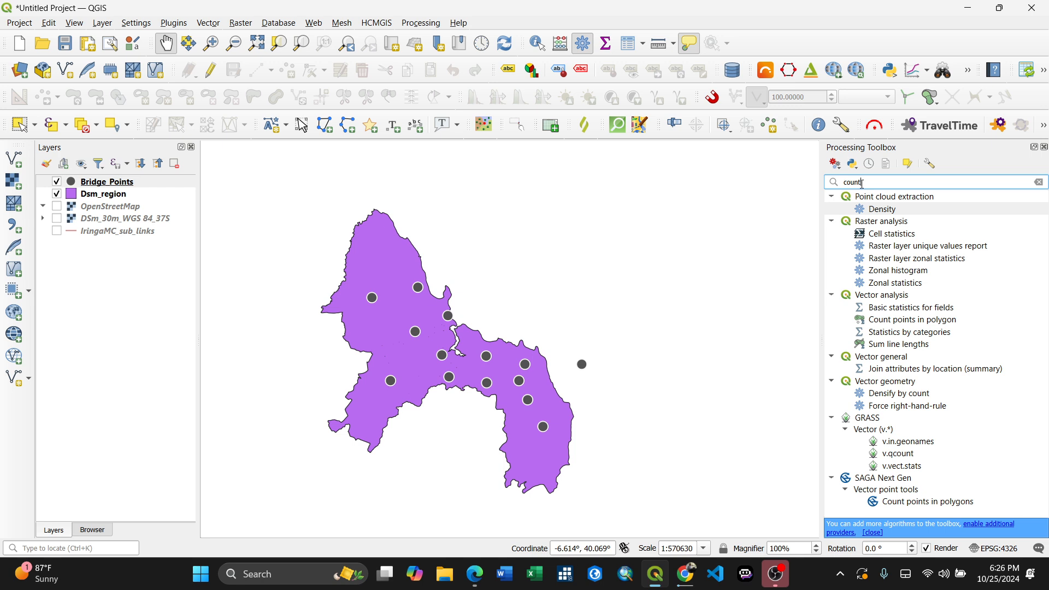
pyautogui.write(' po')
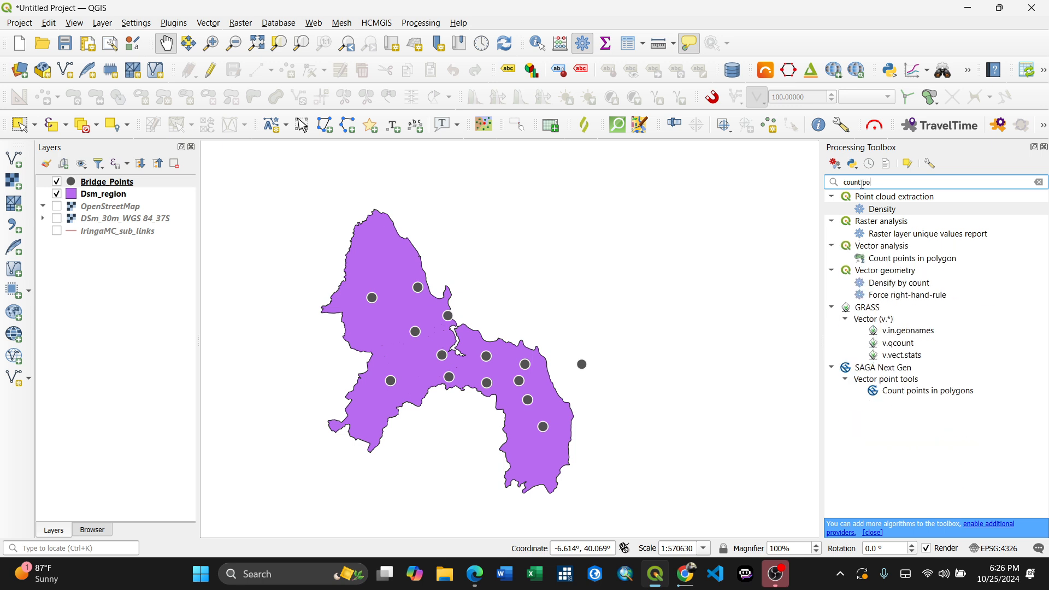
pyautogui.rightClick(862, 184)
pyautogui.click(989, 327)
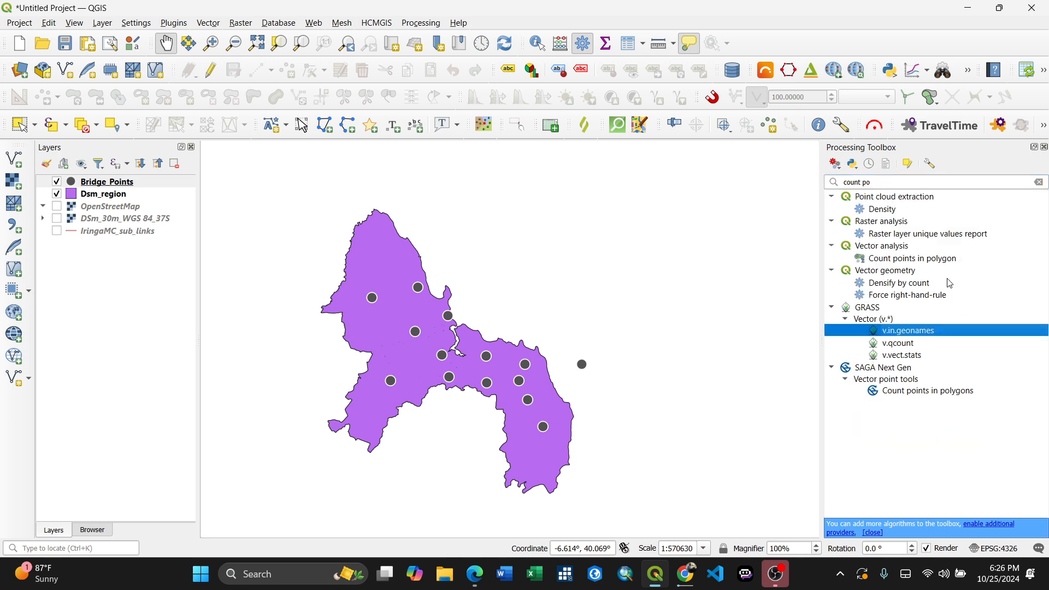
pyautogui.click(930, 259)
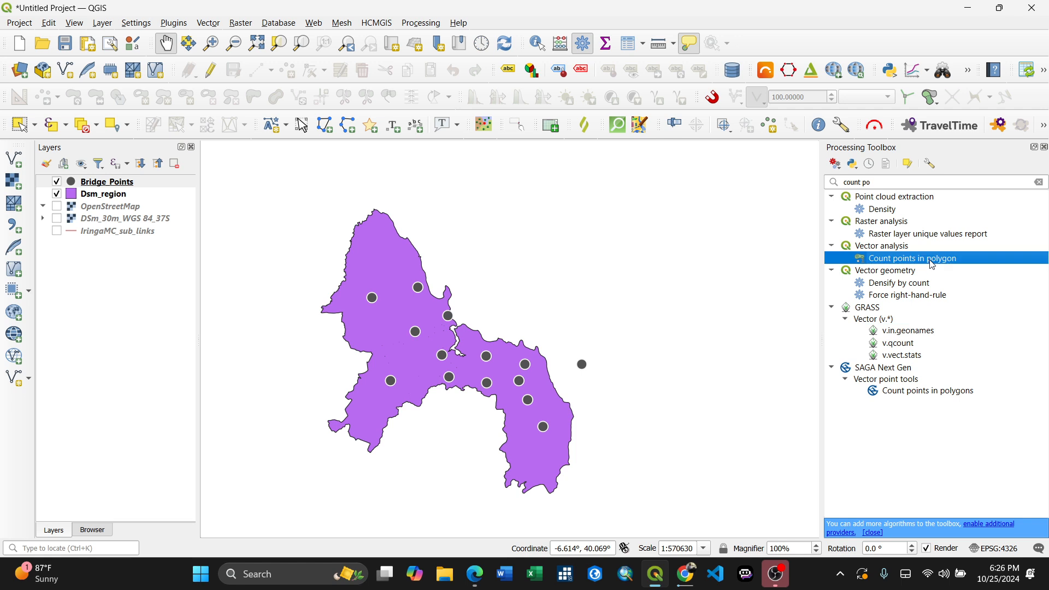
# Find the Count Points in Polygon tool among the vector analysis tools
pyautogui.click(207, 24)
pyautogui.moveTo(324, 125)
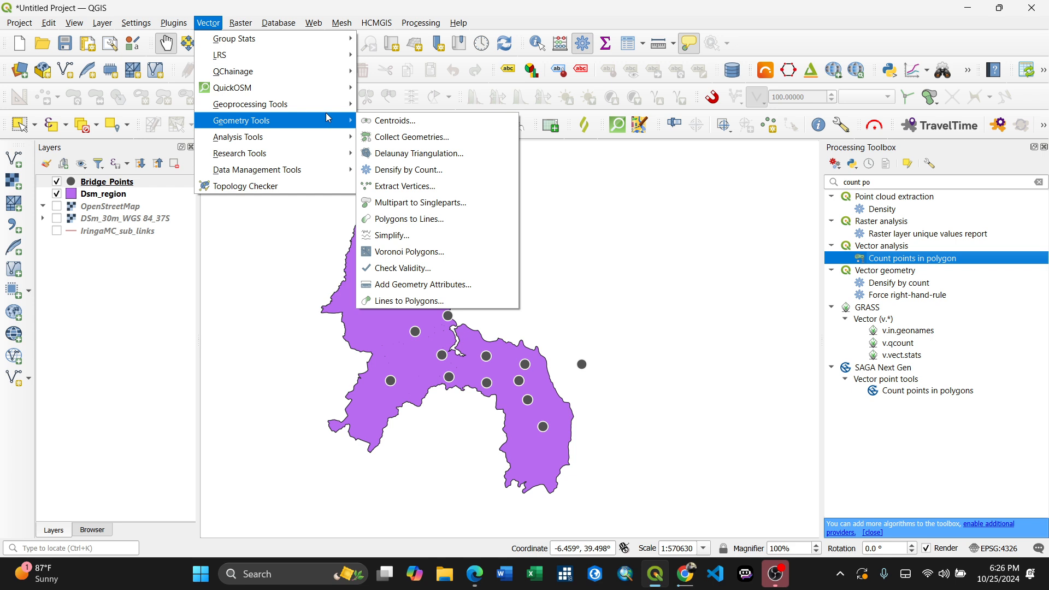
pyautogui.moveTo(320, 144)
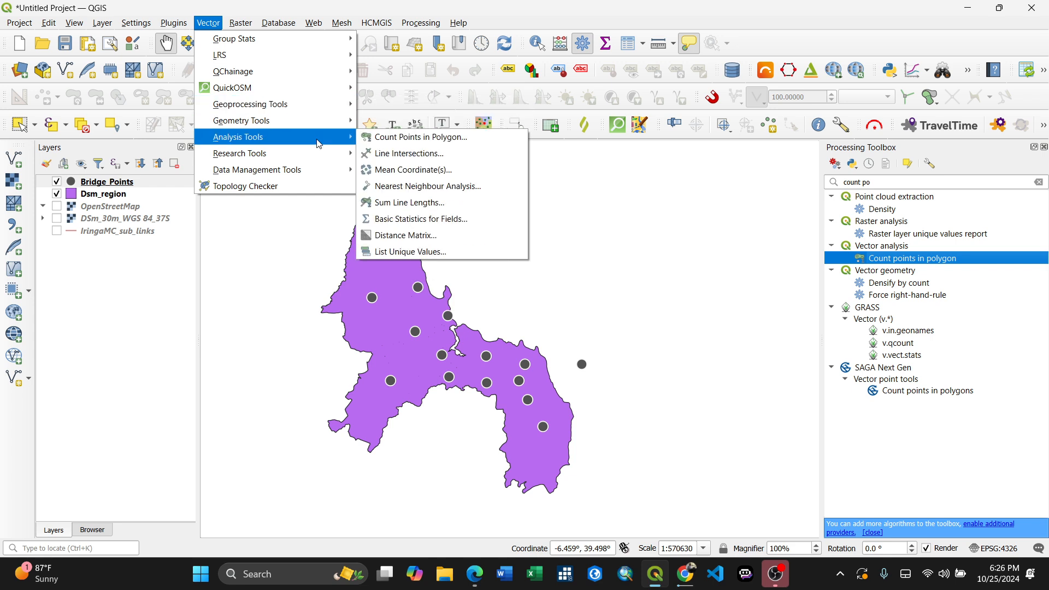
pyautogui.click(447, 141)
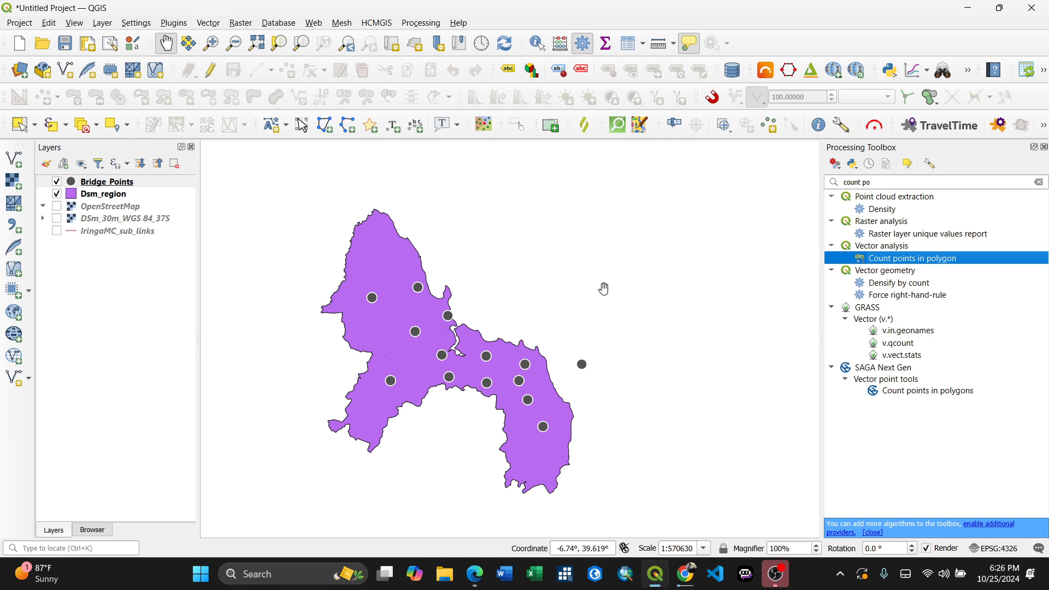
# Clear the processing toolbox search and open the Model Designer
pyautogui.click(1039, 182)
pyautogui.moveTo(376, 311); pyautogui.dragTo(342, 280)
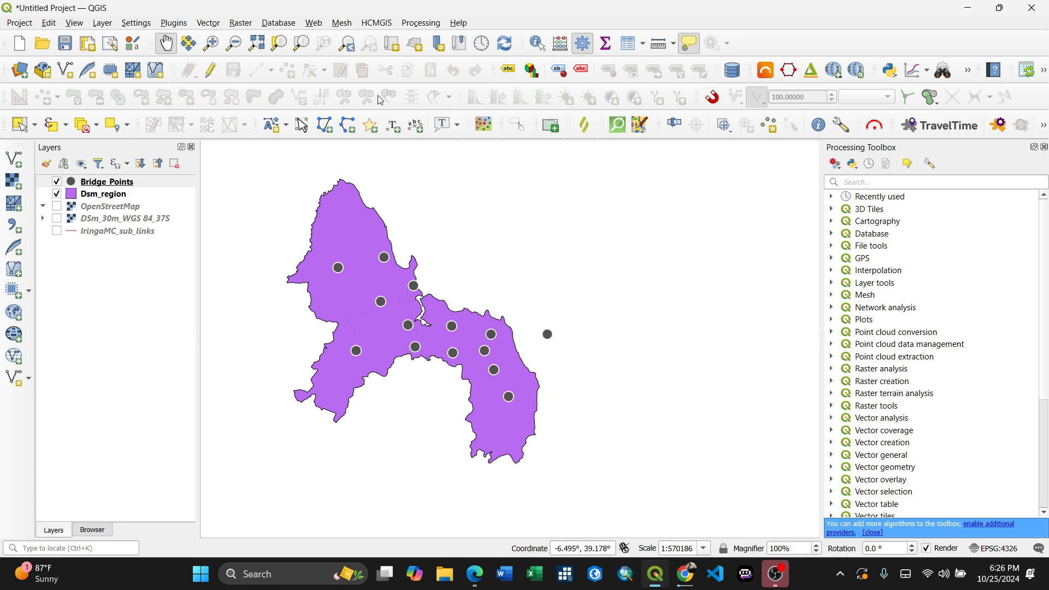
pyautogui.click(419, 25)
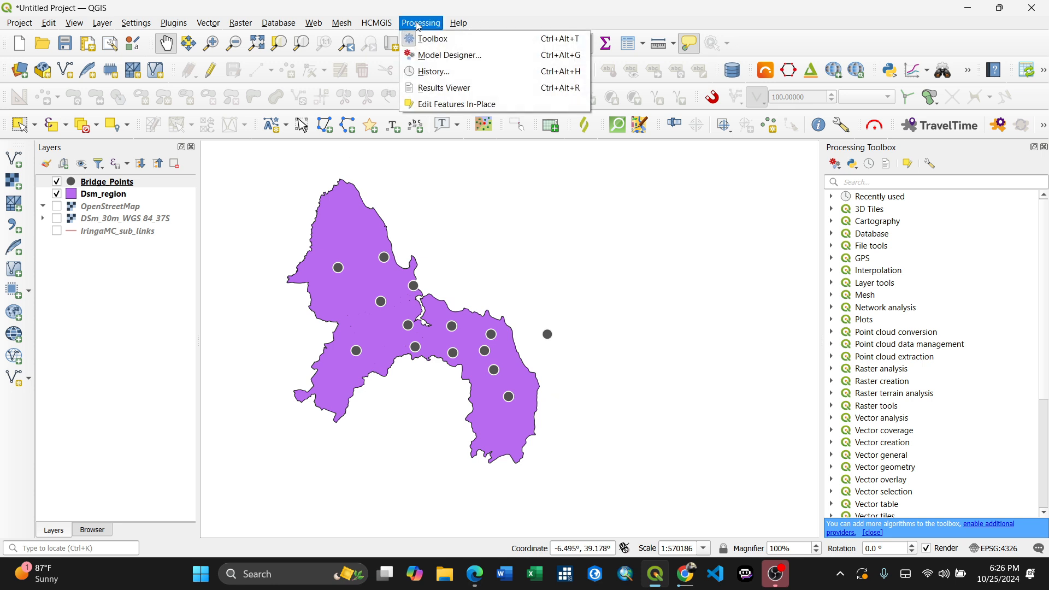
pyautogui.click(442, 55)
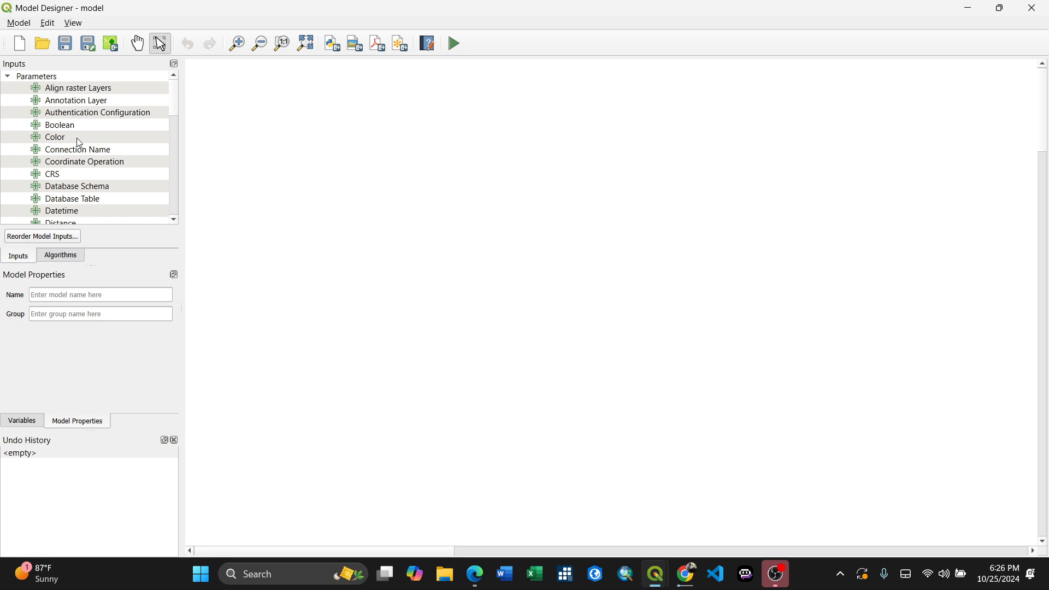
pyautogui.click(63, 256)
pyautogui.click(19, 257)
pyautogui.click(52, 257)
pyautogui.click(25, 257)
pyautogui.click(27, 24)
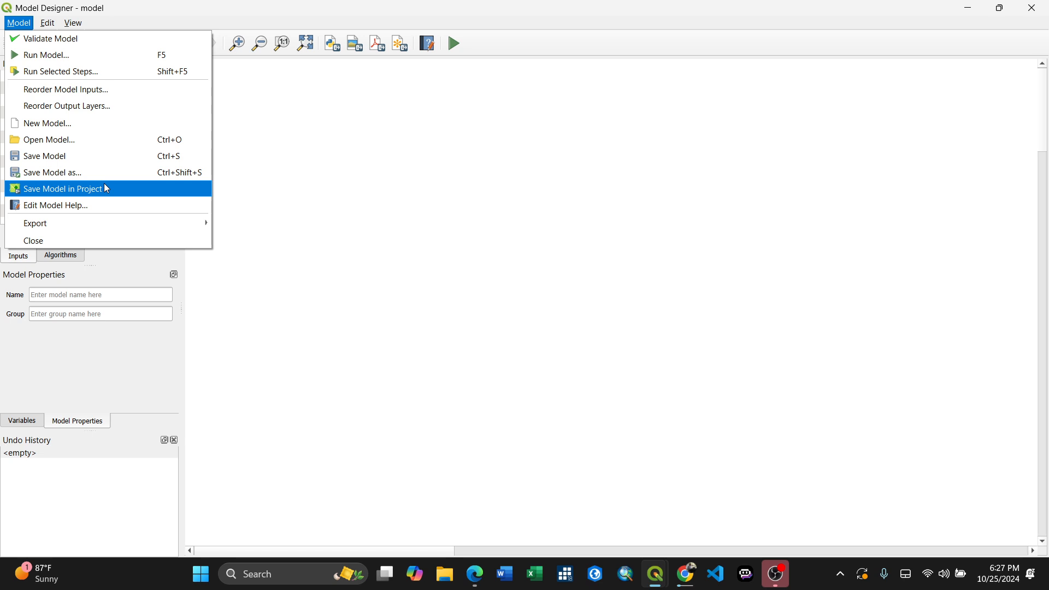
pyautogui.moveTo(45, 25)
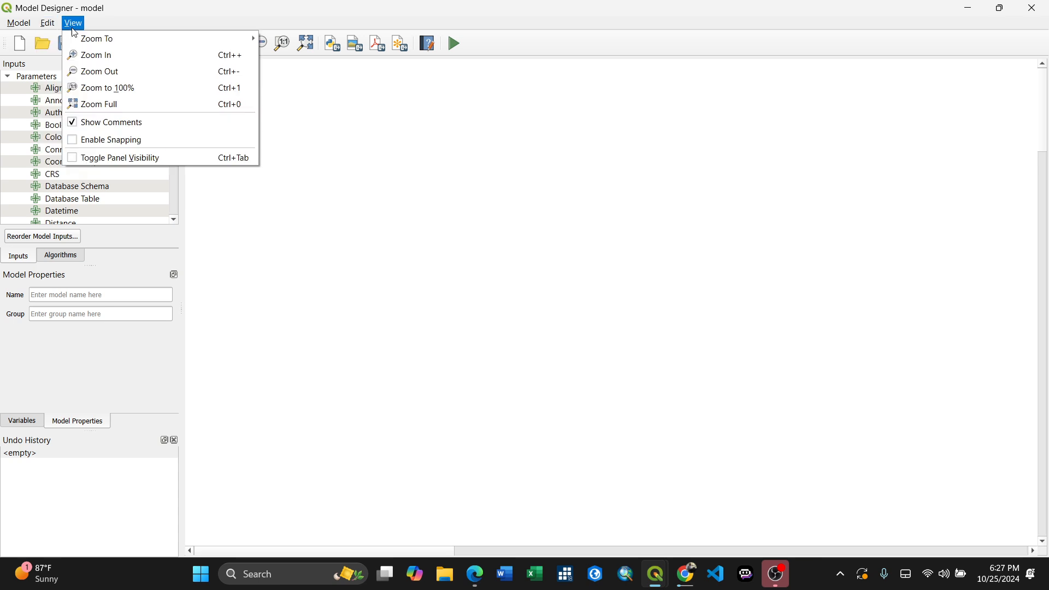
pyautogui.click(379, 8)
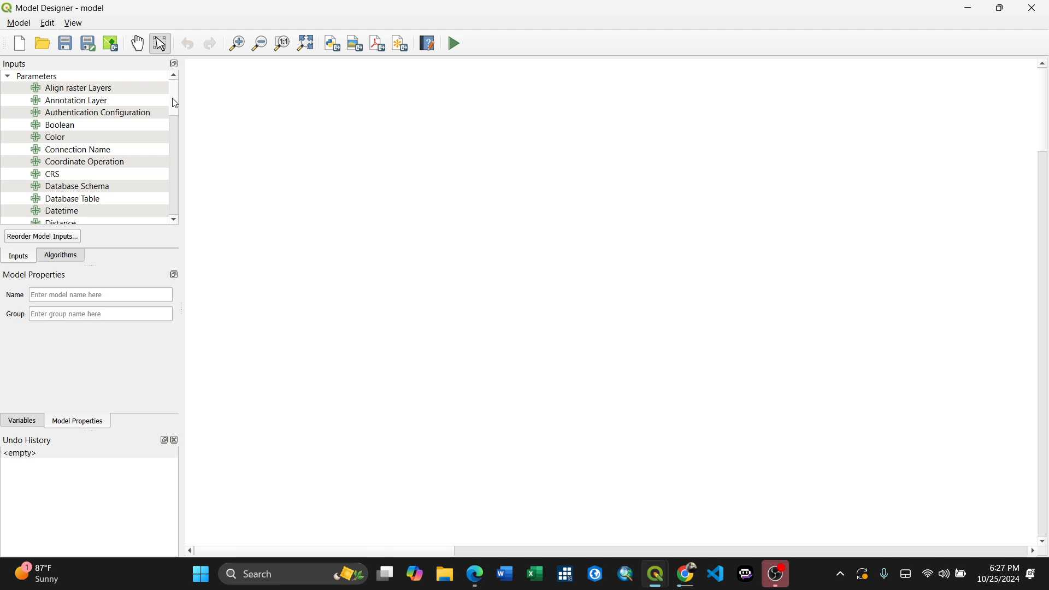
# Add a Vector Layer input parameter to the empty model canvas
pyautogui.scroll(-7, 74, 139)
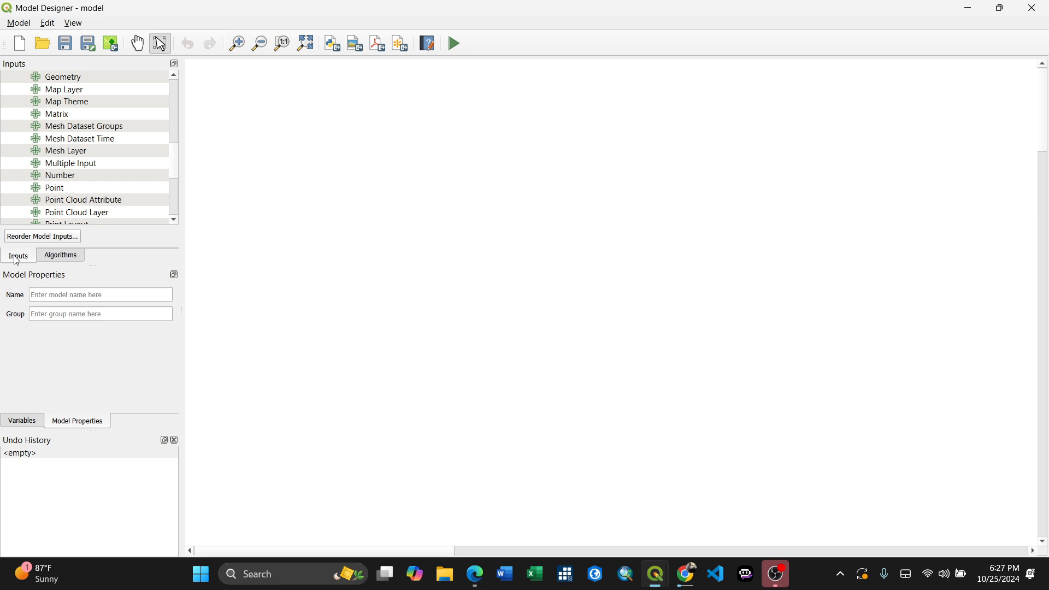
pyautogui.scroll(-4, 79, 150)
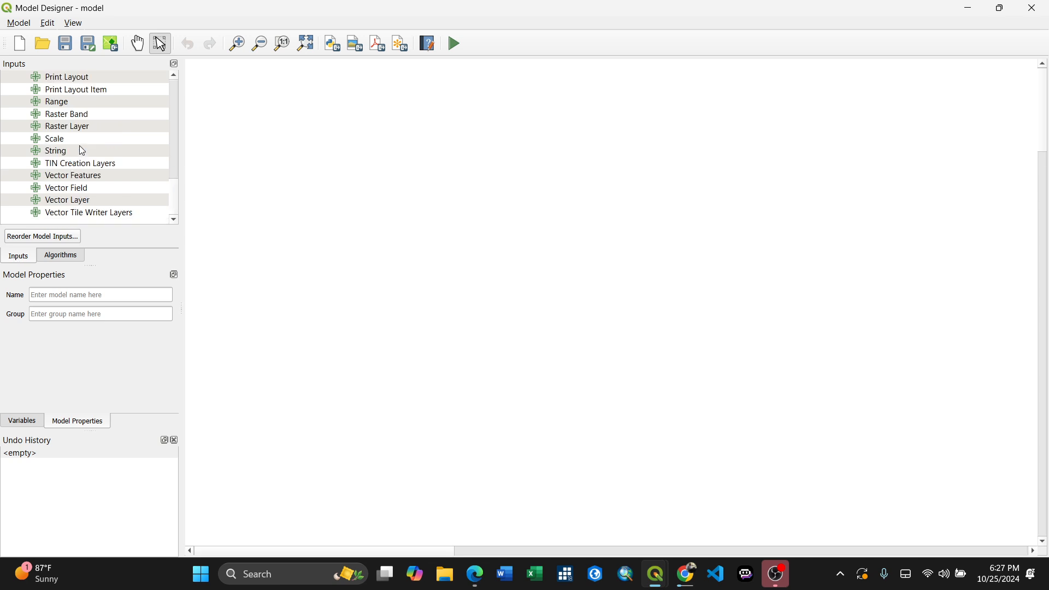
pyautogui.click(76, 202)
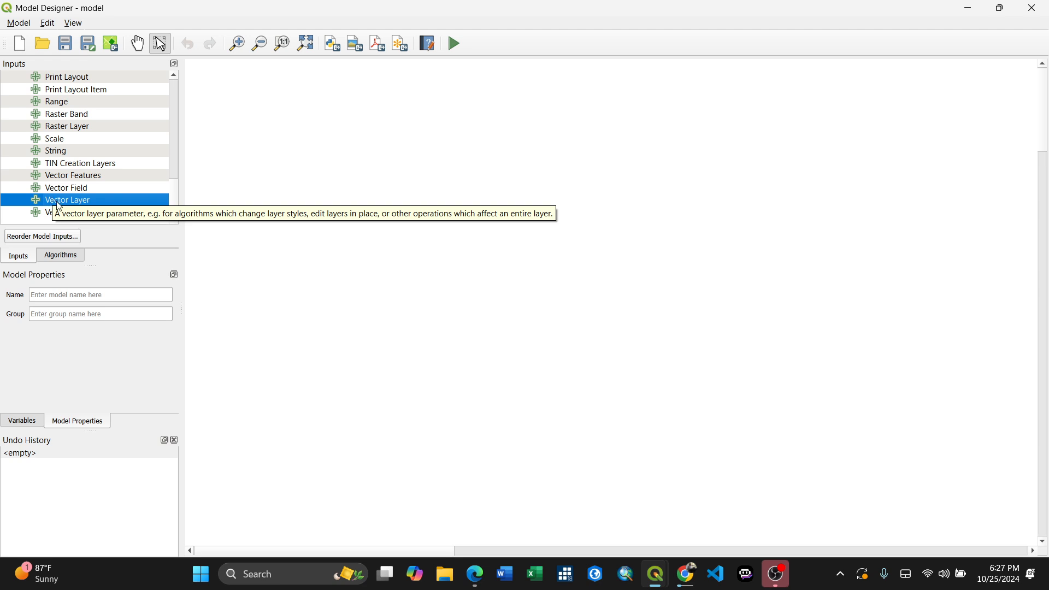
pyautogui.click(79, 130)
pyautogui.click(62, 203)
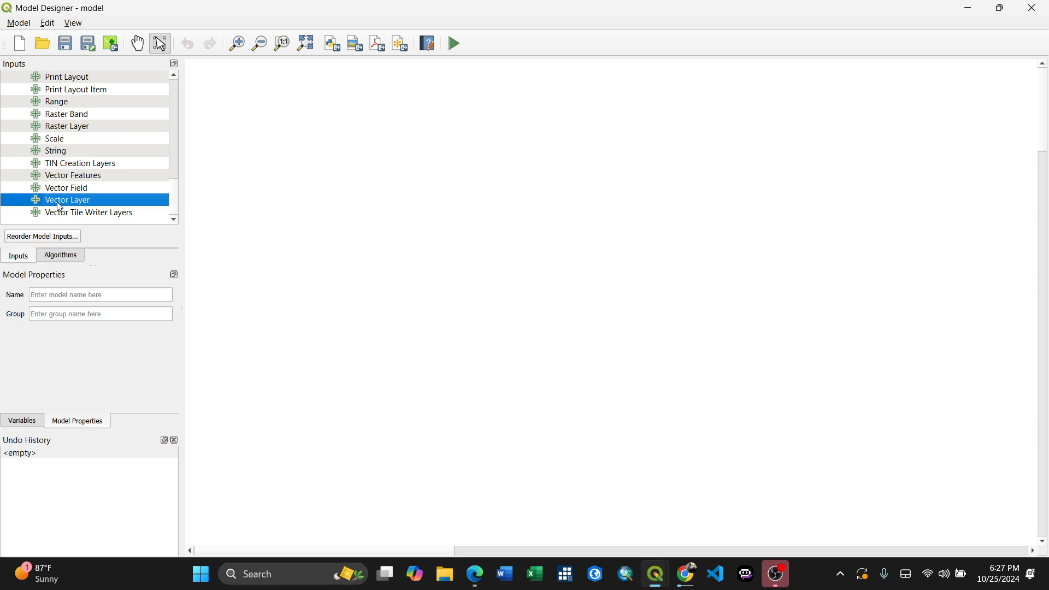
pyautogui.moveTo(53, 204); pyautogui.dragTo(382, 251)
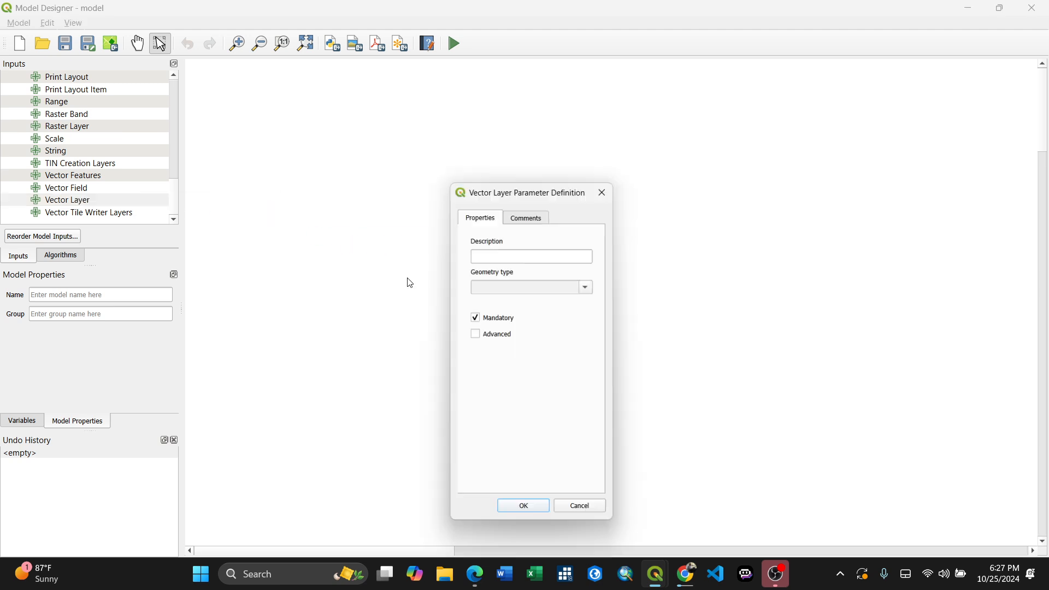
pyautogui.moveTo(531, 185); pyautogui.dragTo(479, 110)
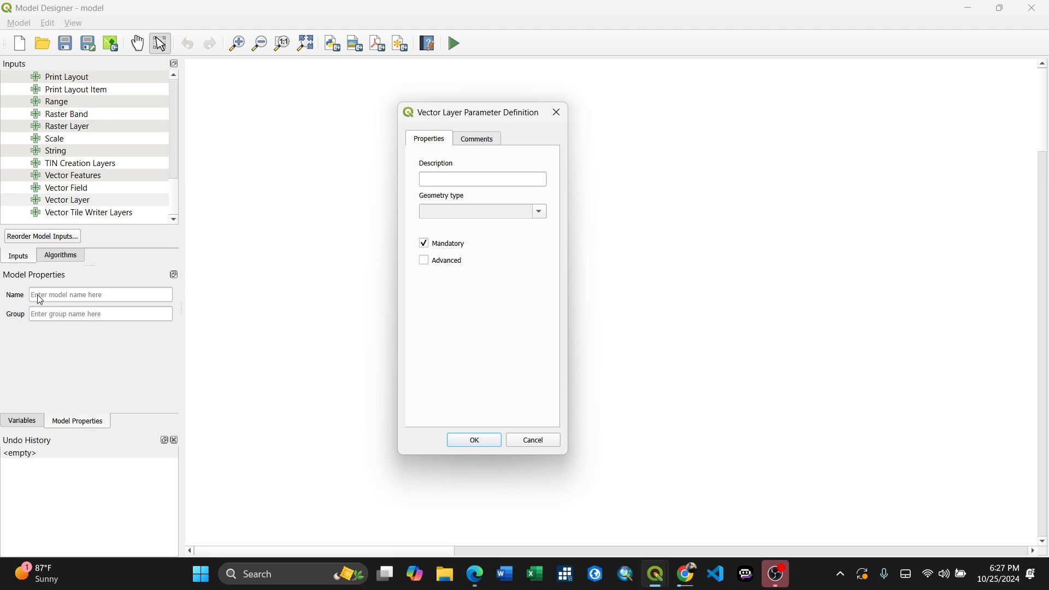
# Describe the vector layer parameter as "Input a Point Vector Layer" and set its geometry type to Point
pyautogui.click(447, 181)
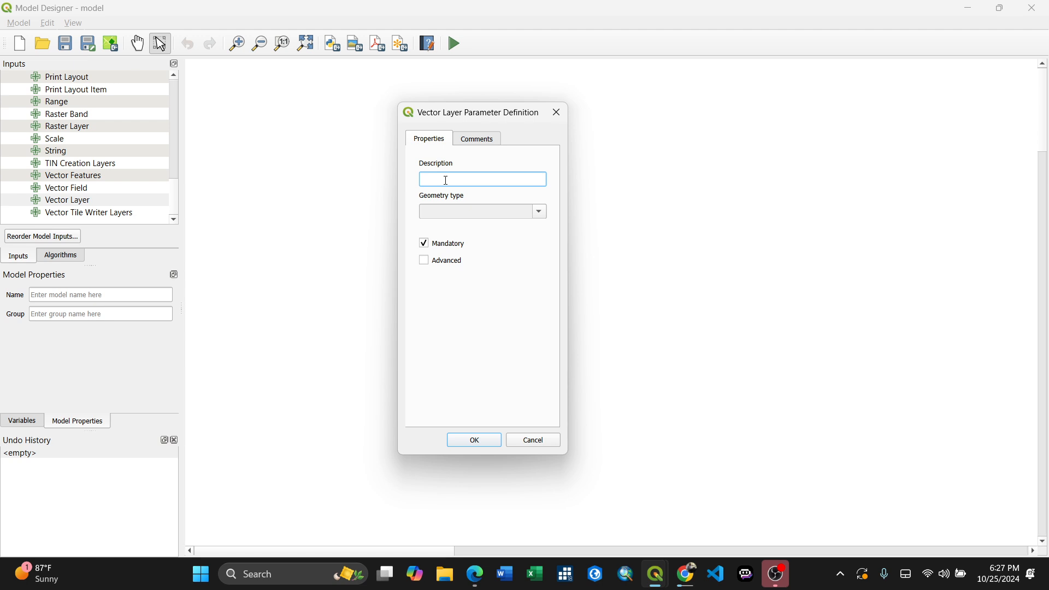
pyautogui.write('Input a Vector Layer')
pyautogui.moveTo(468, 180); pyautogui.dragTo(451, 181)
pyautogui.click(450, 181)
pyautogui.write('Point')
pyautogui.click(540, 213)
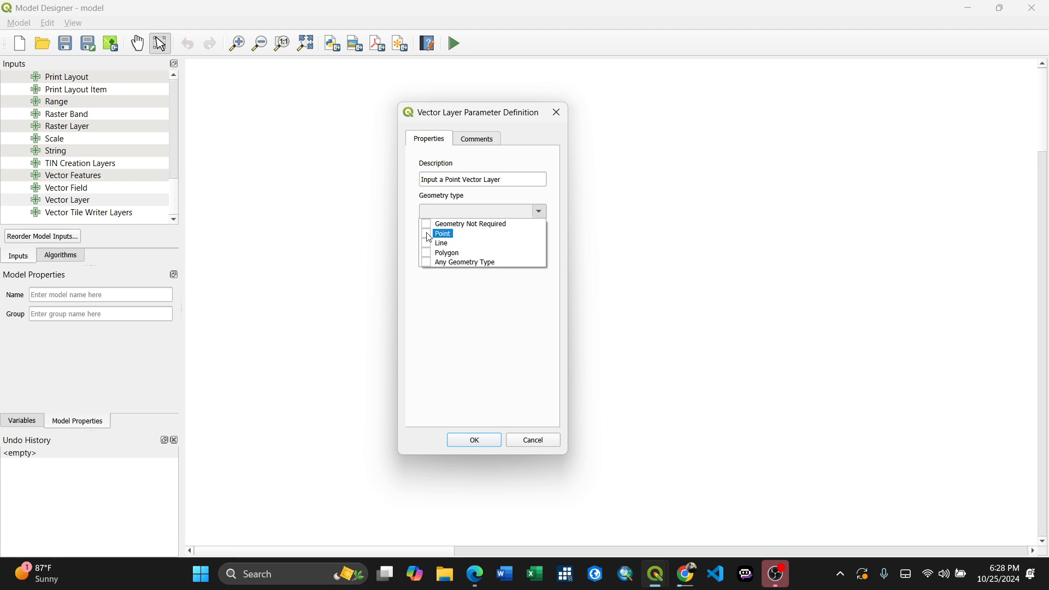
pyautogui.click(444, 235)
pyautogui.click(490, 300)
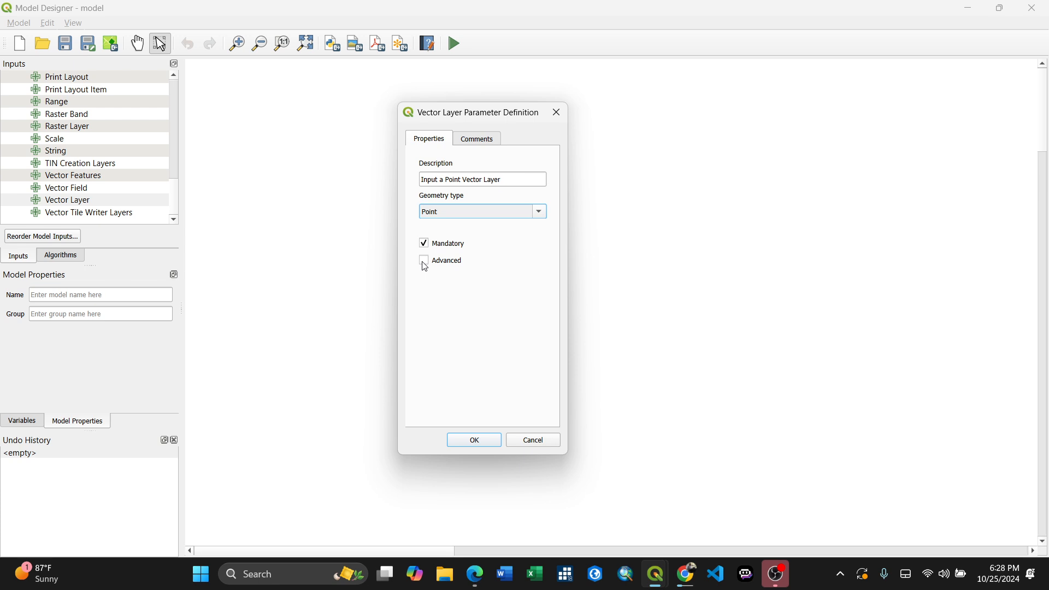
# Give the point parameter the comment "Please Add the Point Vector Layers" and accept its definition
pyautogui.click(470, 138)
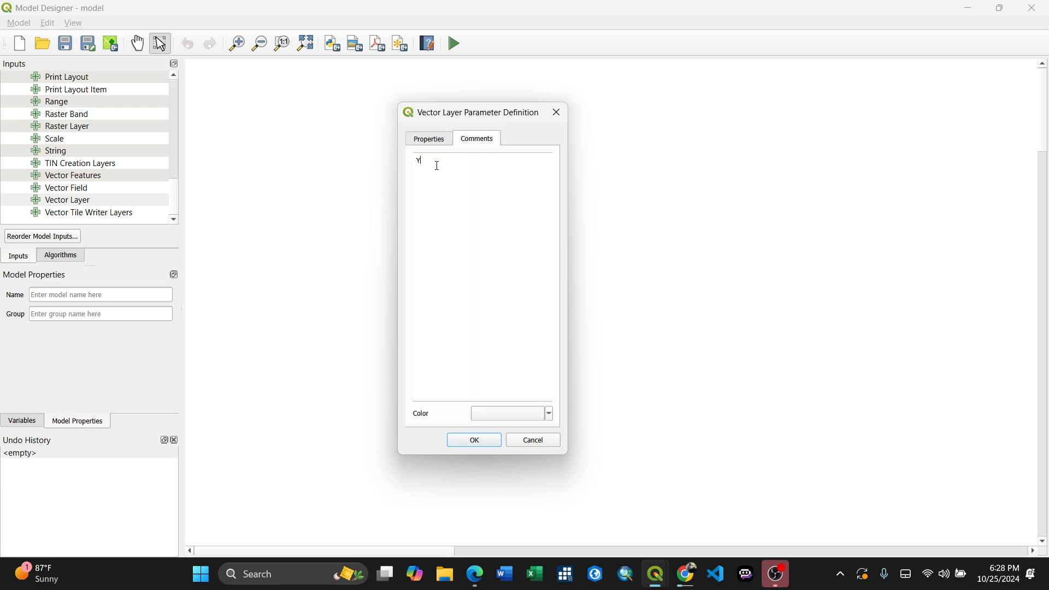
pyautogui.write('Please Add the /Pint')
pyautogui.press('BackSpace')
pyautogui.press('BackSpace')
pyautogui.press('BackSpace')
pyautogui.write('oint')
pyautogui.write(' Vedt')
pyautogui.press('BackSpace')
pyautogui.write('ctor Layer')
pyautogui.click(434, 138)
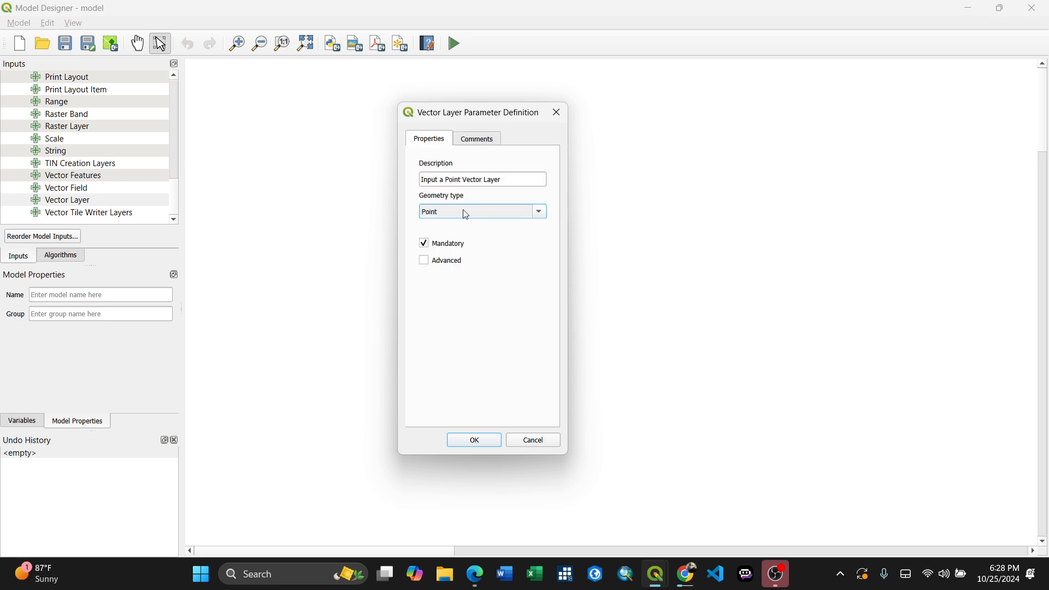
pyautogui.click(474, 439)
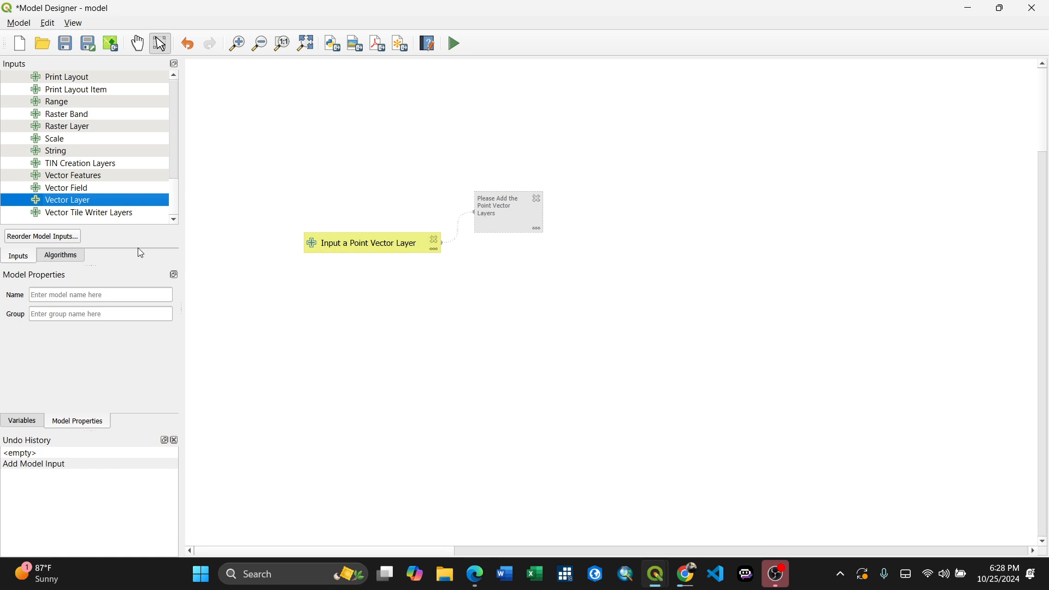
# Name the model "Count Point in Polygons" followed by a hyphen and the author's first name
pyautogui.click(44, 295)
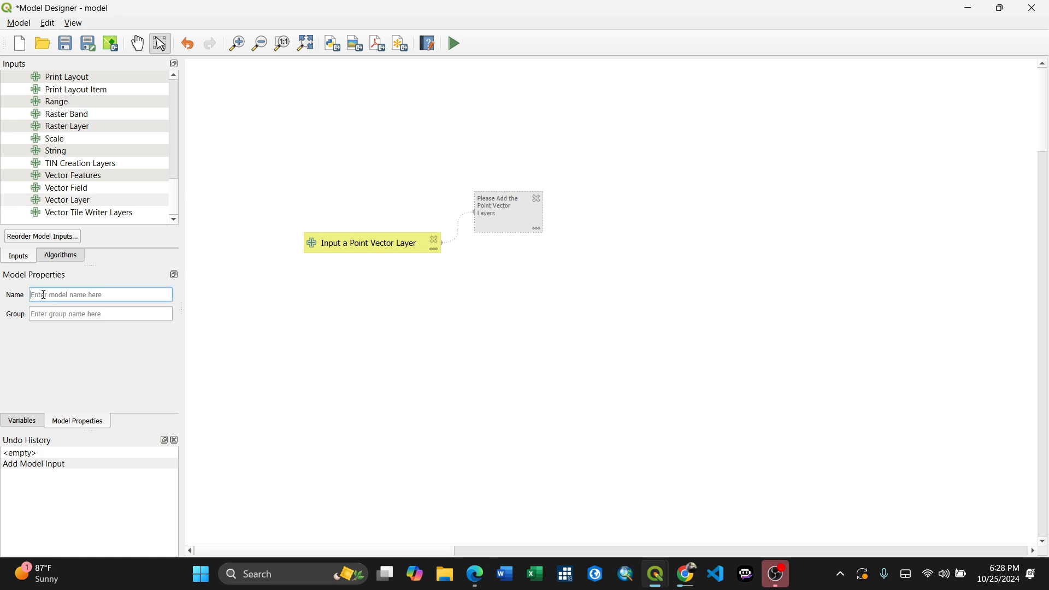
pyautogui.write('Count P')
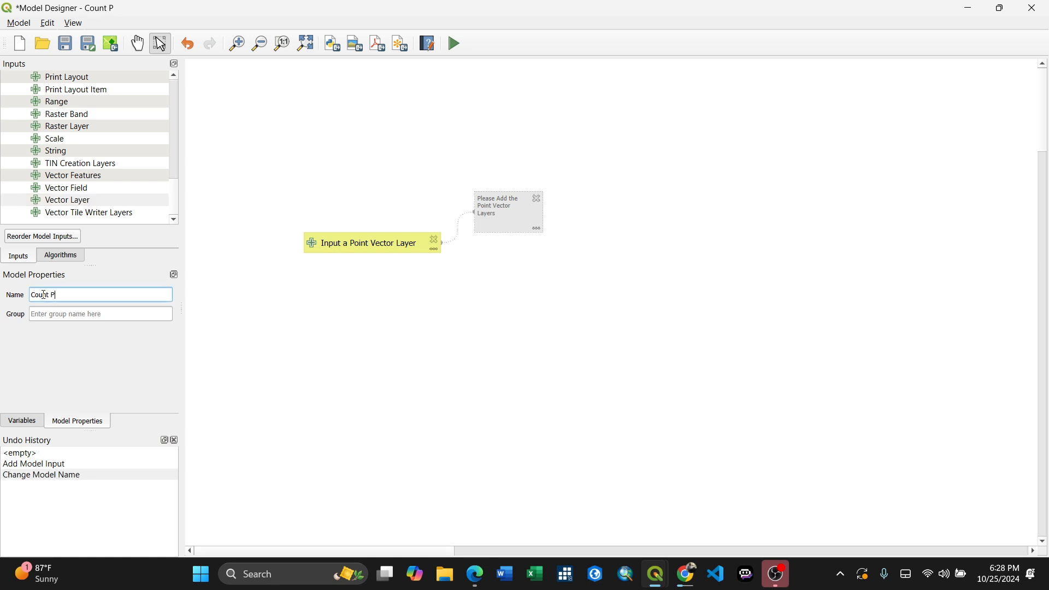
pyautogui.write('oint in Polygins')
pyautogui.press('BackSpace')
pyautogui.write('ons-Arnold')
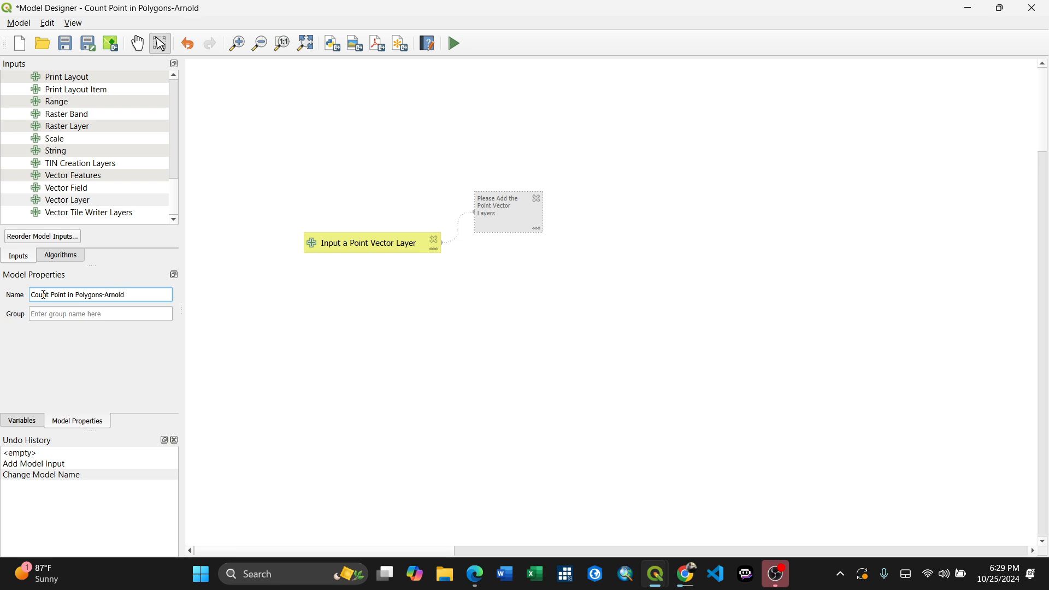
pyautogui.click(62, 316)
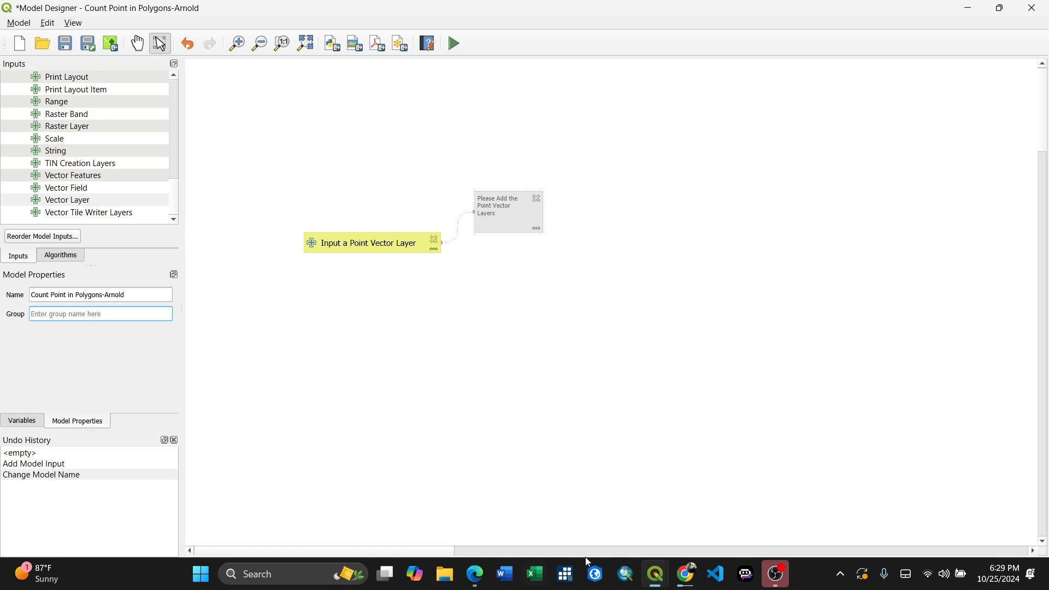
# View the bridge points and region polygons in the main QGIS project window, and return to the Model Designer
pyautogui.moveTo(648, 586)
pyautogui.click(582, 500)
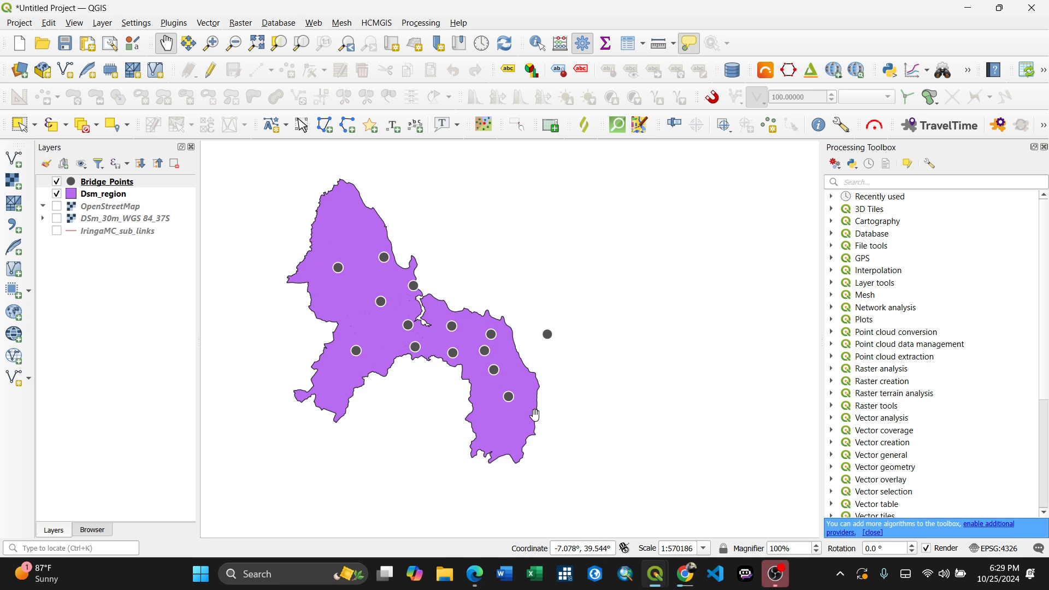
pyautogui.moveTo(656, 578)
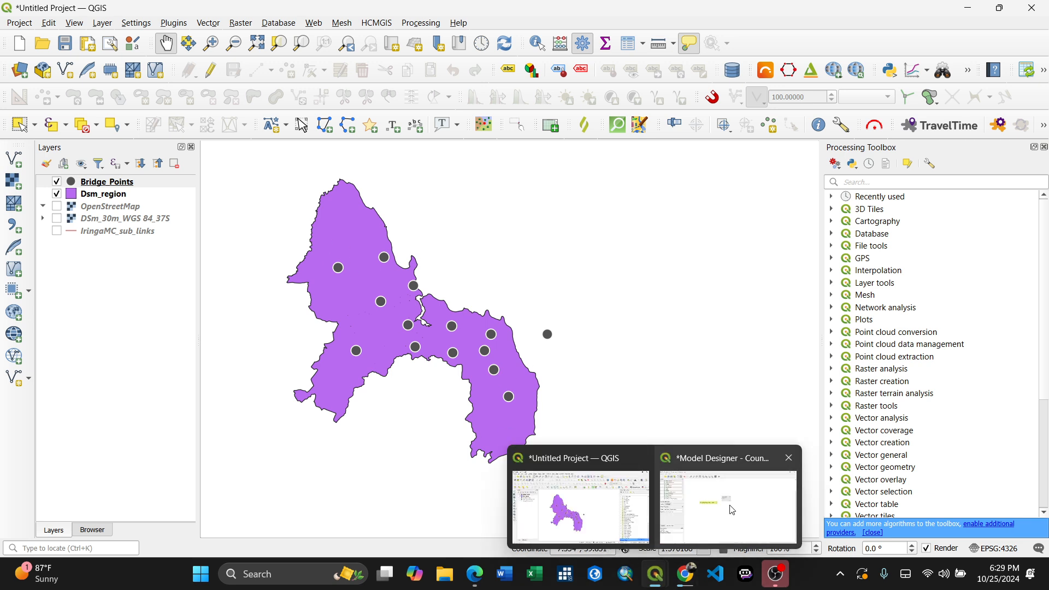
pyautogui.click(732, 508)
# Add a second vector layer input described as "Input the Polygon Layer" and set its geometry type to Polygon
pyautogui.moveTo(63, 202); pyautogui.dragTo(368, 303)
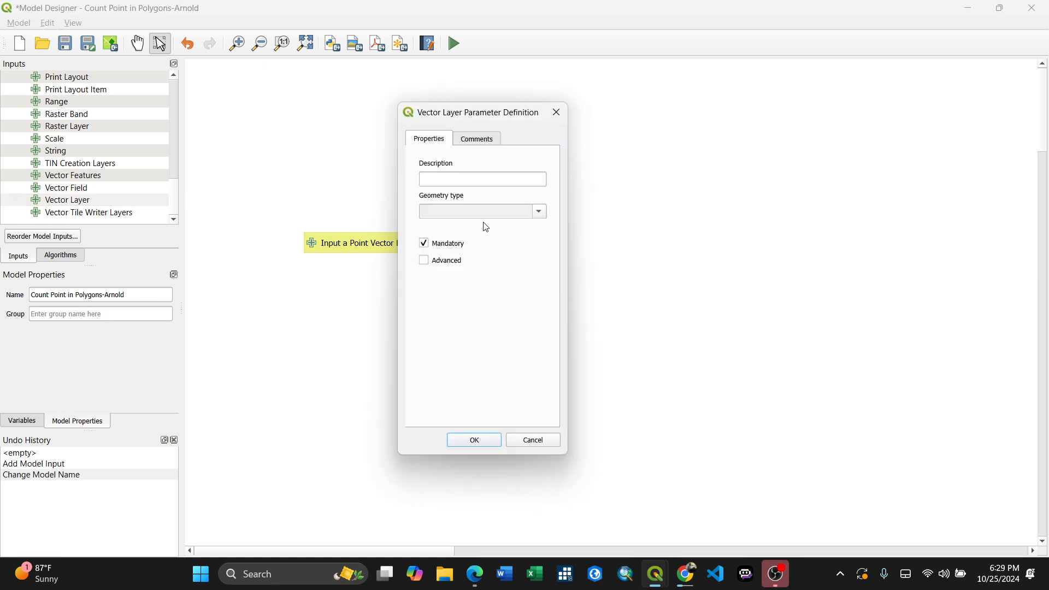
pyautogui.click(446, 179)
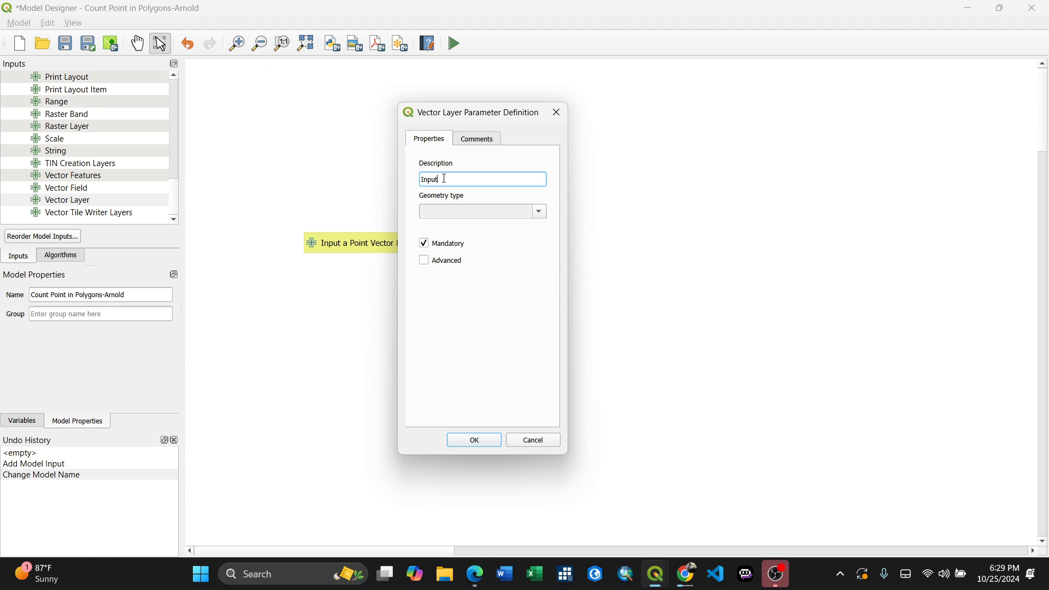
pyautogui.write('Input the Polygon Layer')
pyautogui.moveTo(501, 179); pyautogui.dragTo(392, 179)
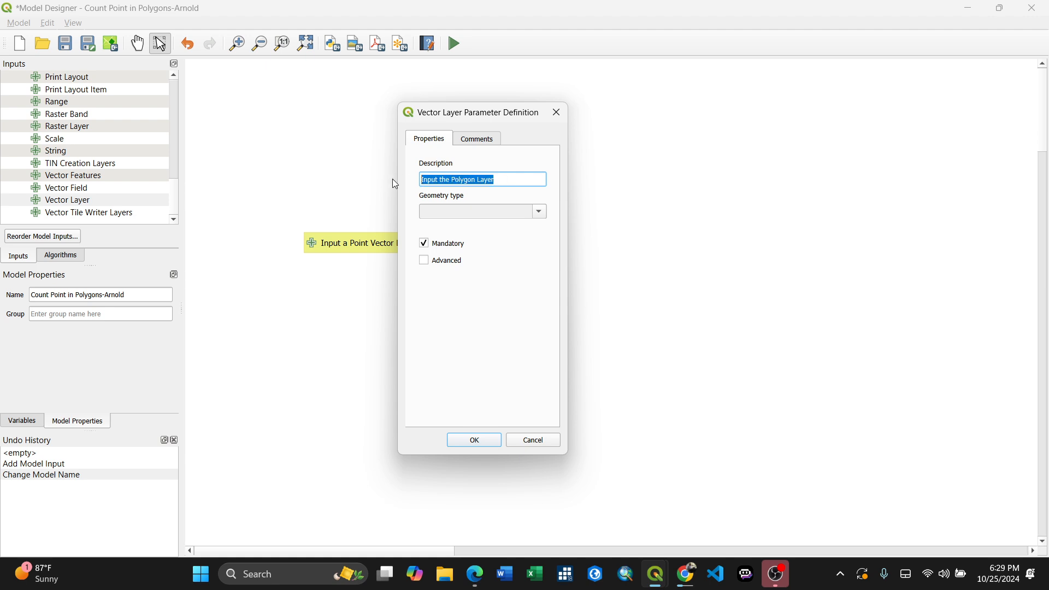
pyautogui.click(542, 214)
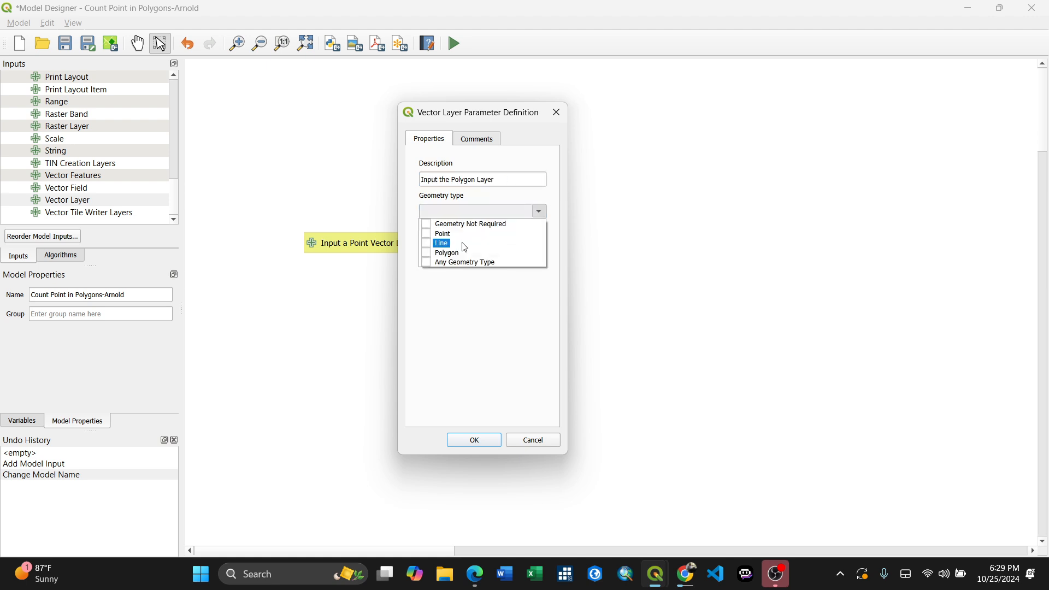
pyautogui.click(466, 251)
pyautogui.click(504, 312)
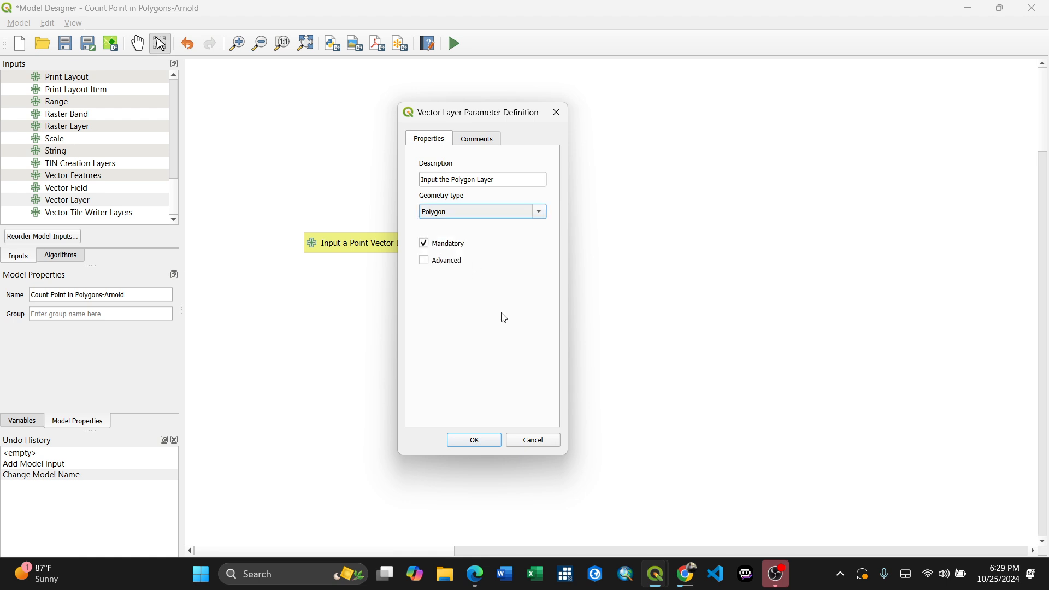
# Give the polygon parameter the comment "Please Input the Polygon Layer" and accept its definition
pyautogui.click(494, 138)
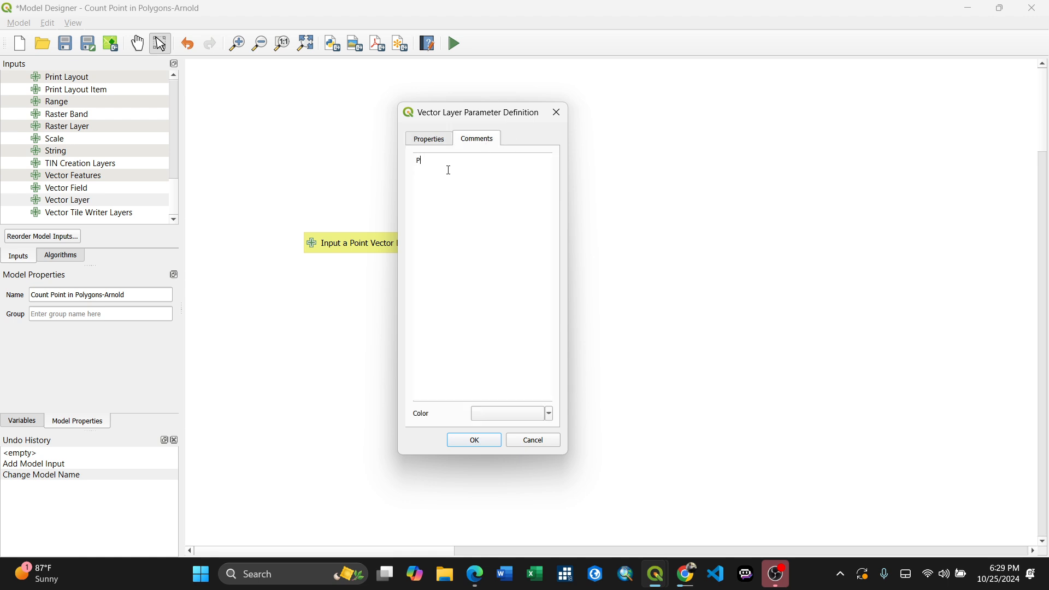
pyautogui.write('Please Input the Polygon Layer')
pyautogui.click(429, 140)
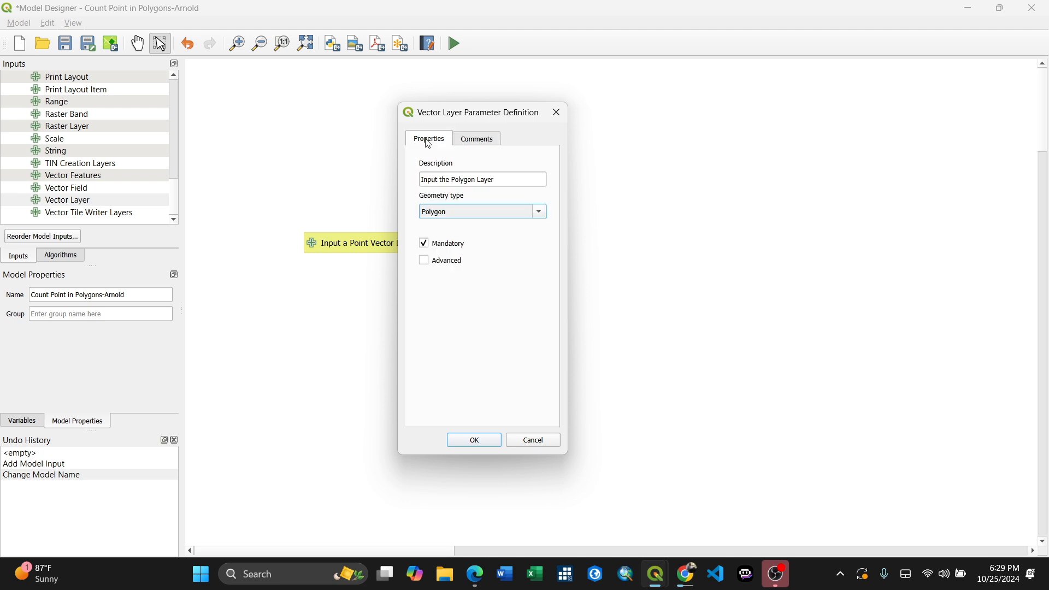
pyautogui.click(484, 442)
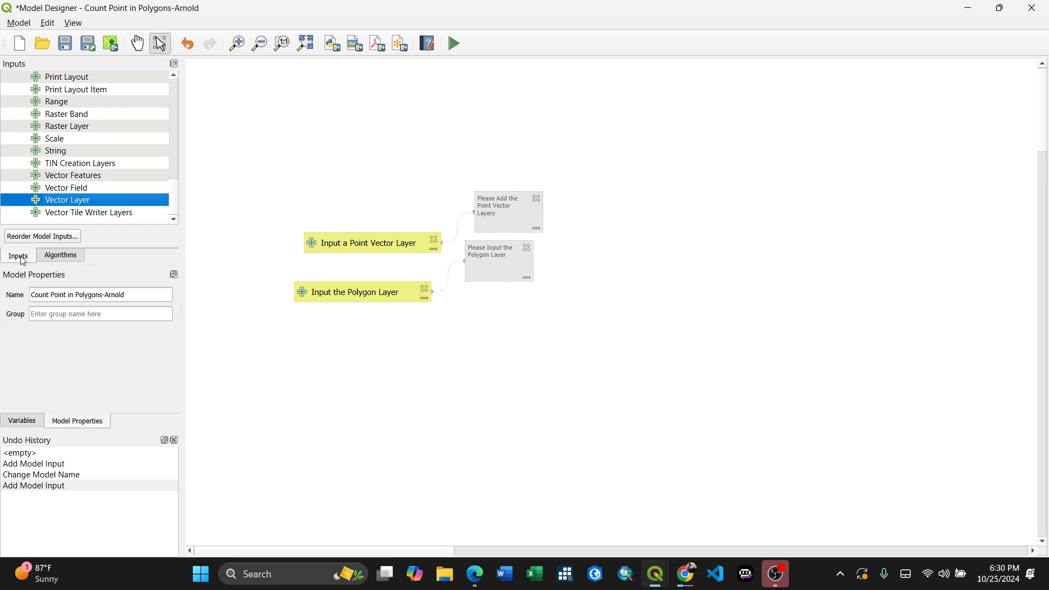
# Search the algorithms for "count point" and place Count points in polygon on the model canvas
pyautogui.click(63, 257)
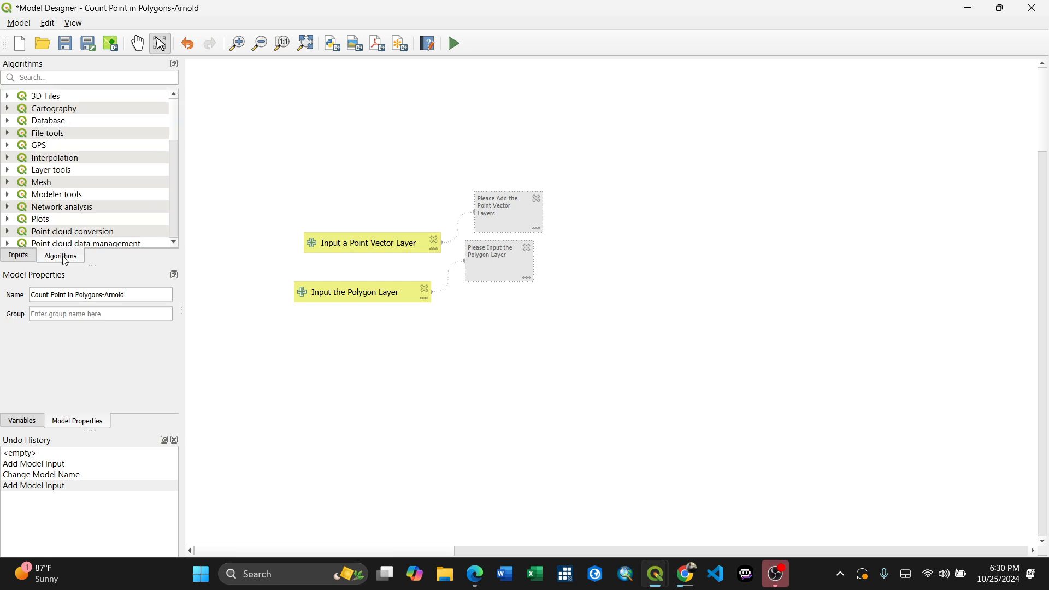
pyautogui.click(80, 76)
pyautogui.write('count')
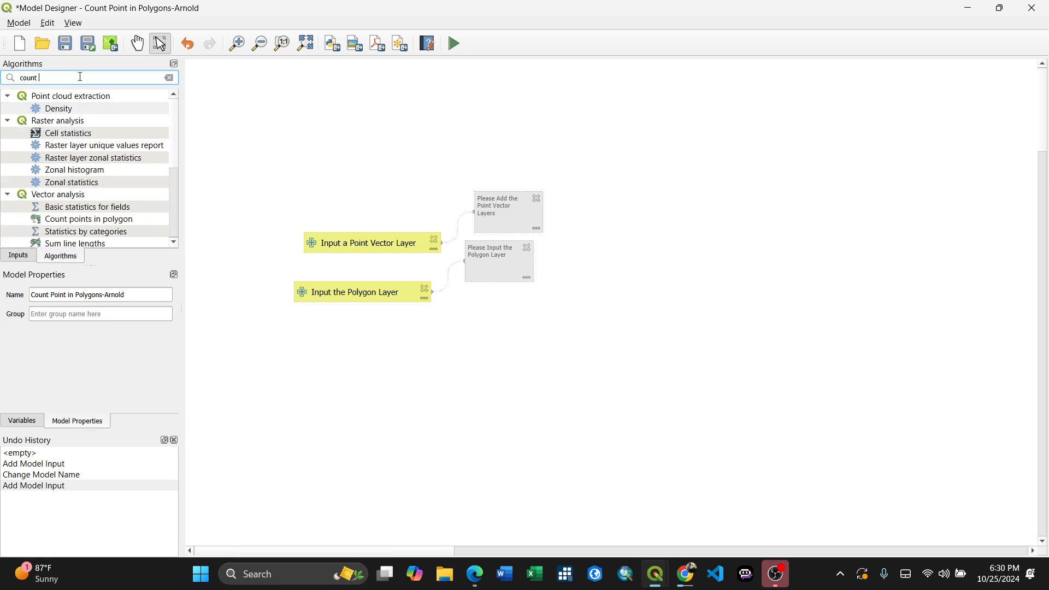
pyautogui.write(' point')
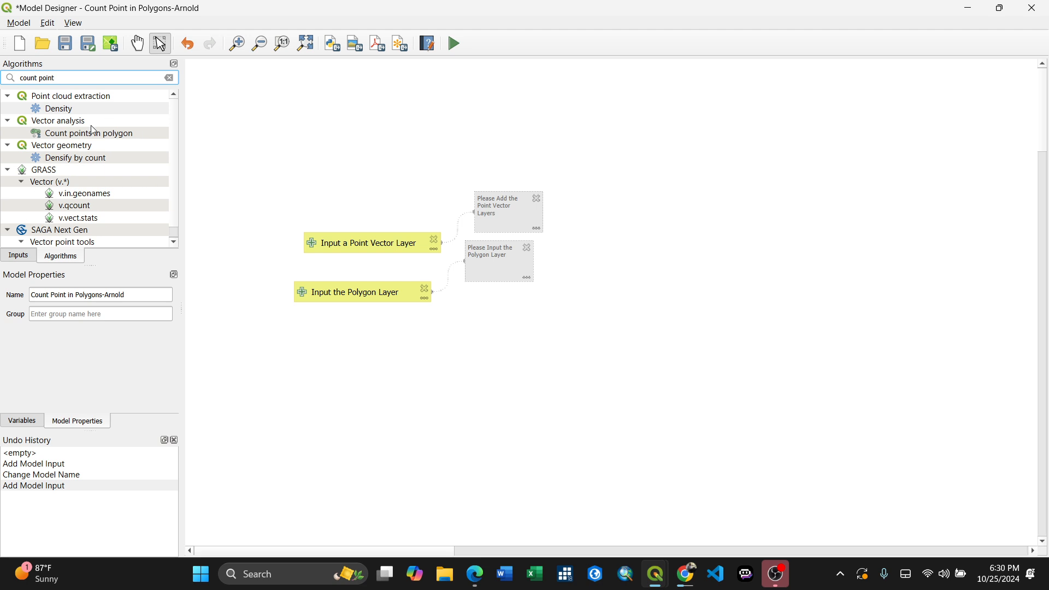
pyautogui.click(81, 134)
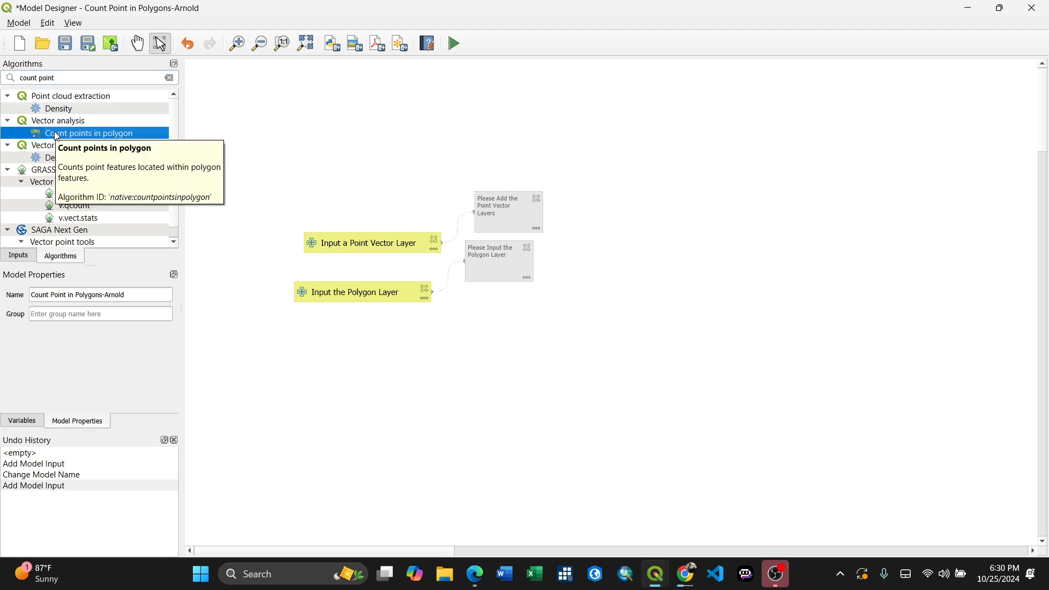
pyautogui.moveTo(57, 137); pyautogui.dragTo(621, 346)
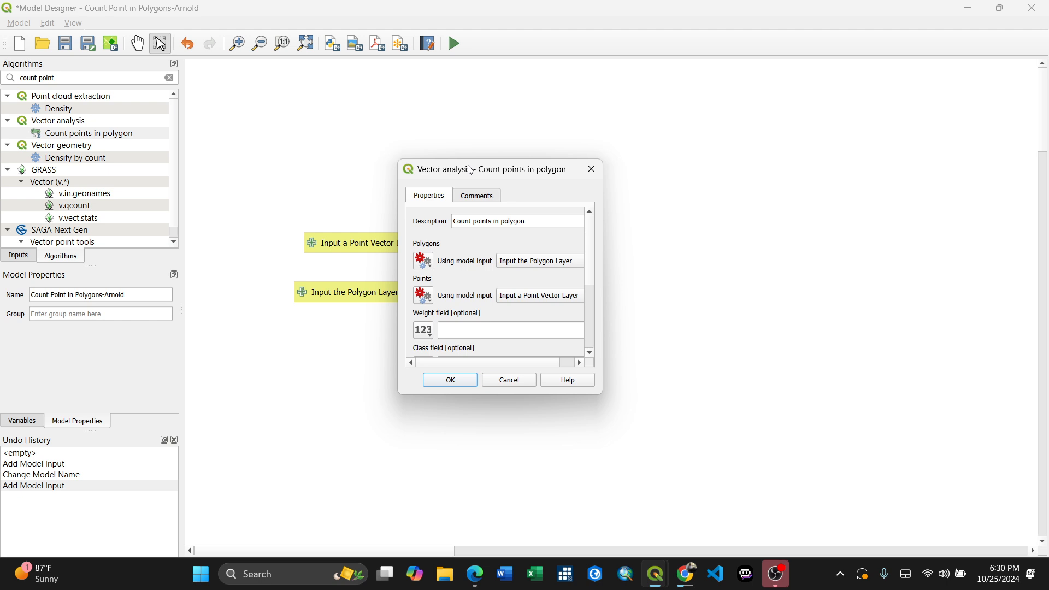
# Append a hyphen and the author's first name to the Count points in polygon algorithm's description
pyautogui.moveTo(471, 171); pyautogui.dragTo(524, 181)
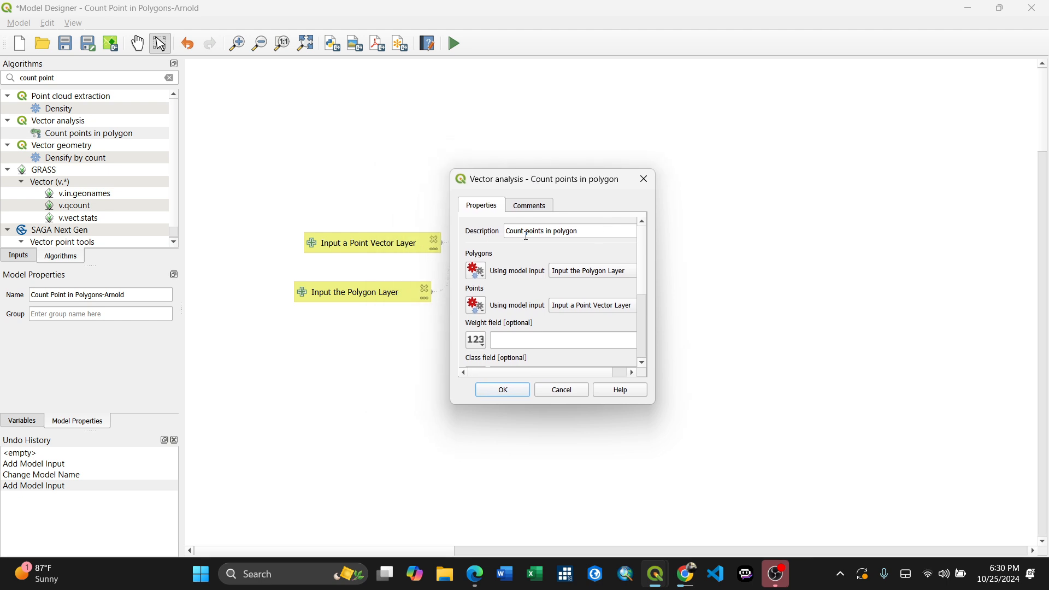
pyautogui.click(583, 233)
pyautogui.write('-Arnold')
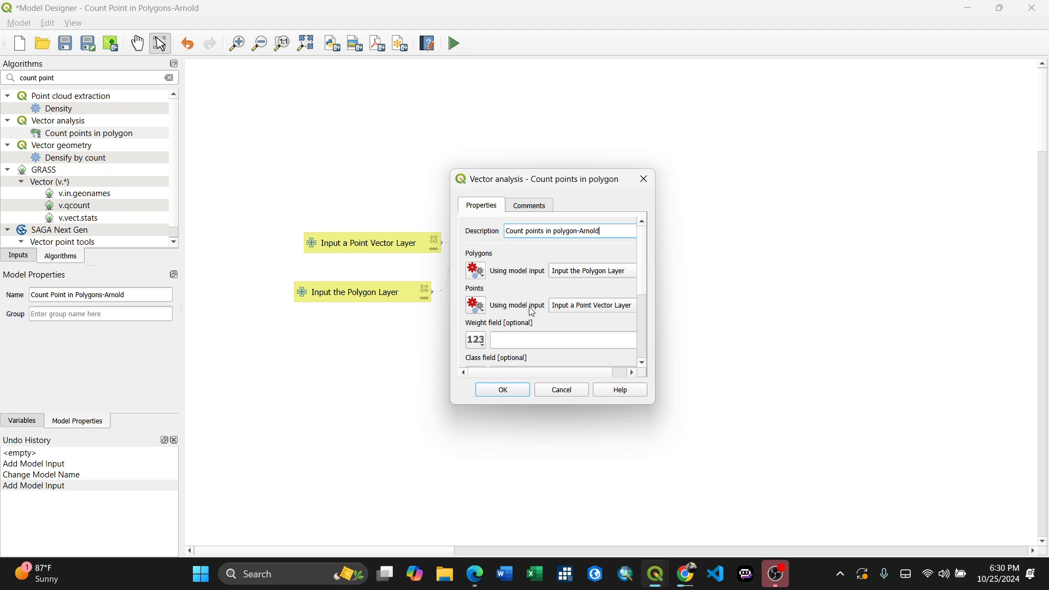
# Name the algorithm's Count output "Counted Values" as a final result
pyautogui.moveTo(641, 264); pyautogui.dragTo(642, 286)
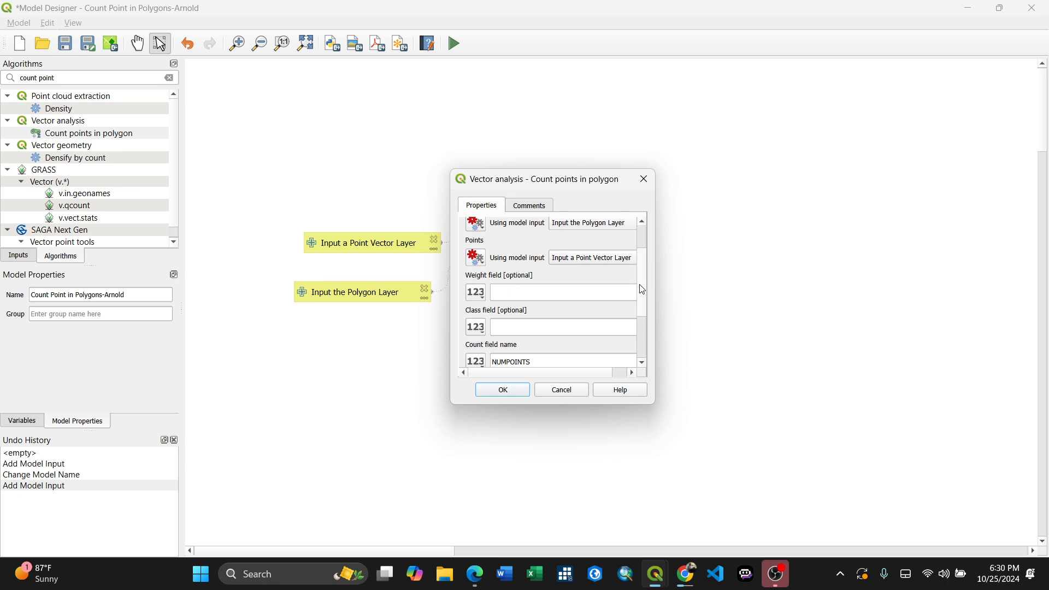
pyautogui.moveTo(642, 288); pyautogui.dragTo(642, 303)
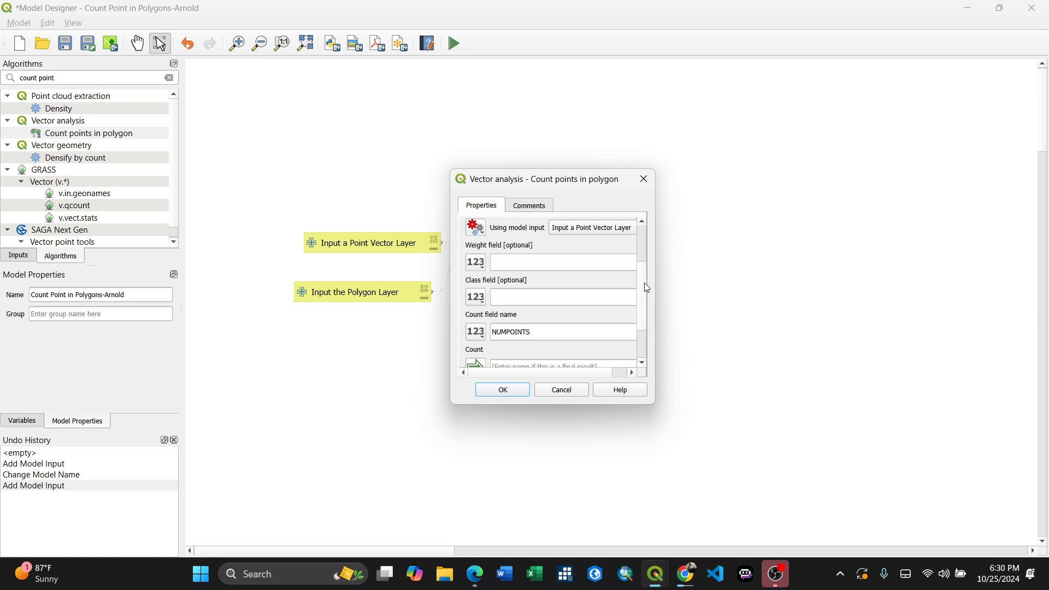
pyautogui.moveTo(645, 280); pyautogui.dragTo(642, 293)
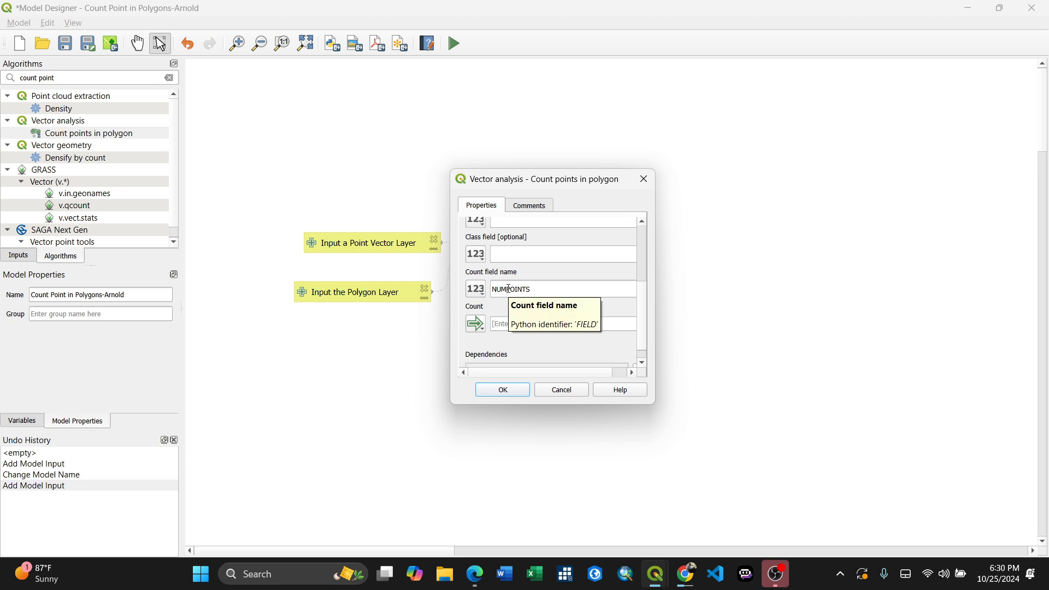
pyautogui.scroll(-1, 642, 296)
pyautogui.click(526, 312)
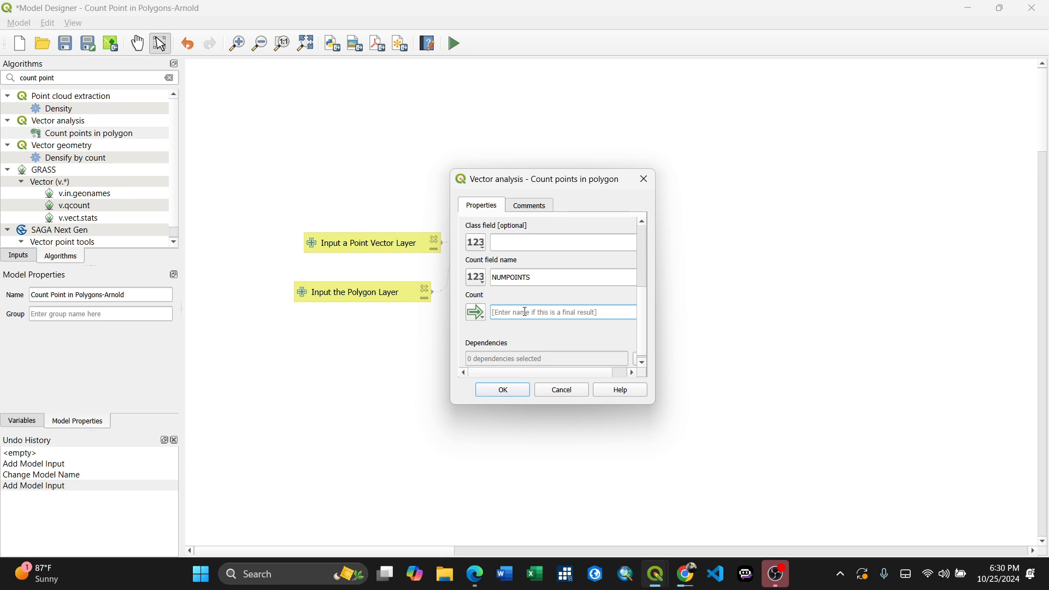
pyautogui.write('c')
# Review the algorithm's comments and properties, and accept its settings to add it to the model
pyautogui.scroll(5, 644, 244)
pyautogui.moveTo(645, 228)
pyautogui.mouseDown()
pyautogui.moveTo(645, 340)
pyautogui.moveTo(643, 217)
pyautogui.mouseUp()
pyautogui.click(530, 207)
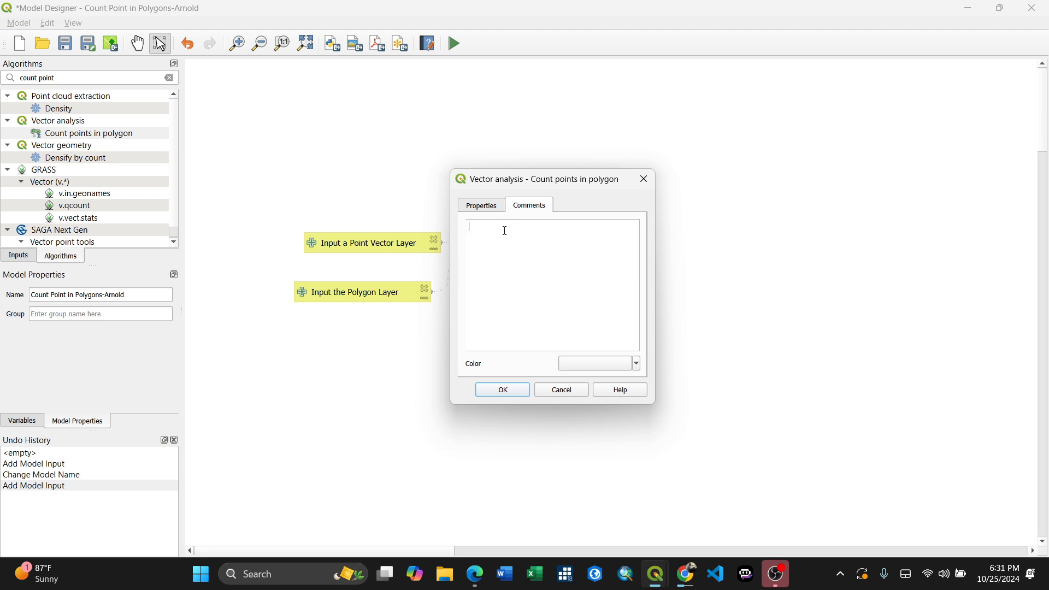
pyautogui.click(482, 206)
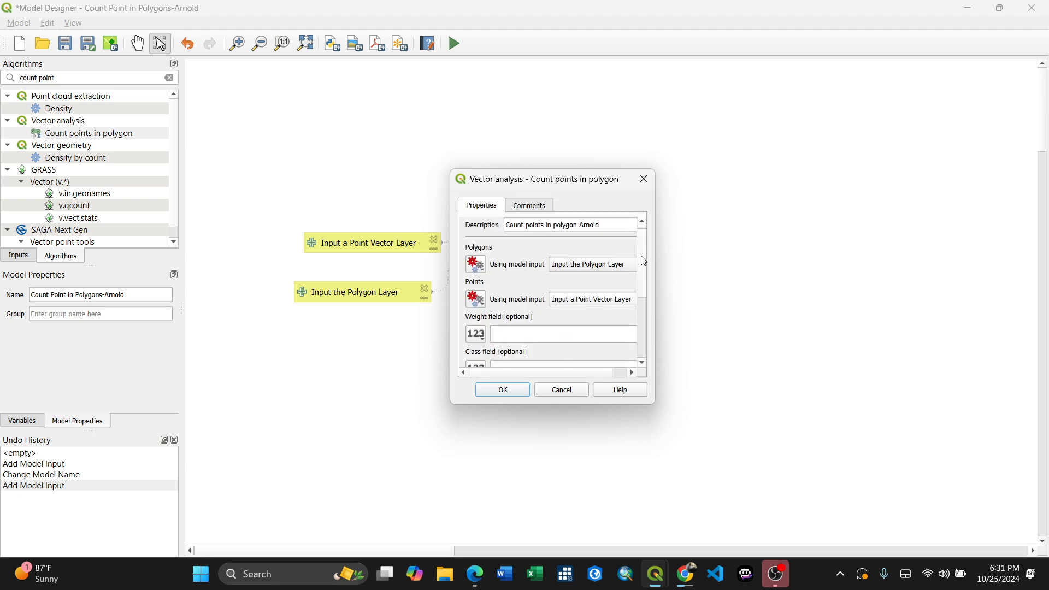
pyautogui.moveTo(645, 262); pyautogui.dragTo(642, 346)
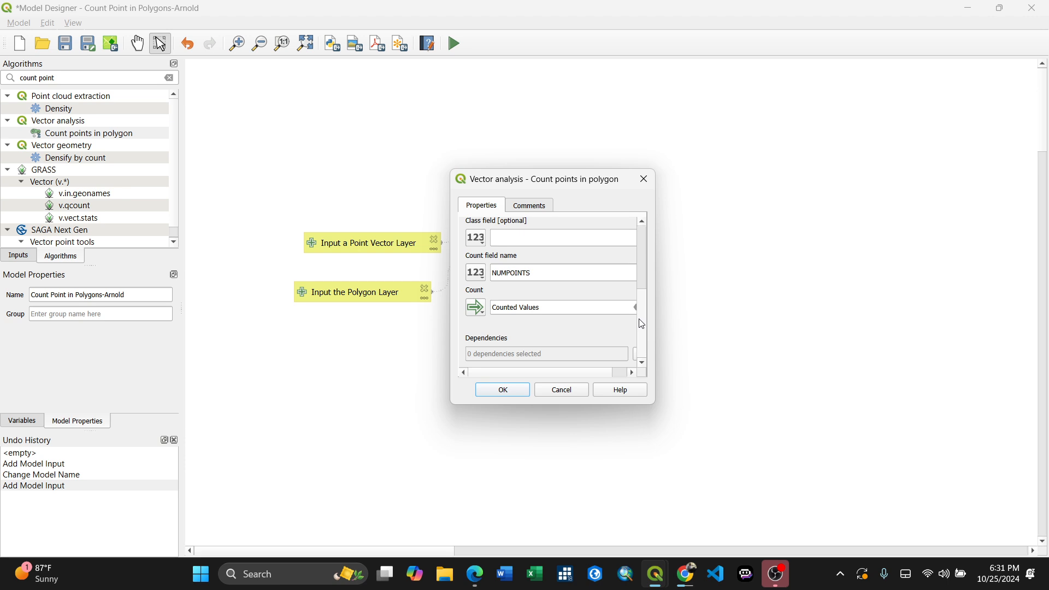
pyautogui.scroll(5, 642, 328)
pyautogui.click(503, 391)
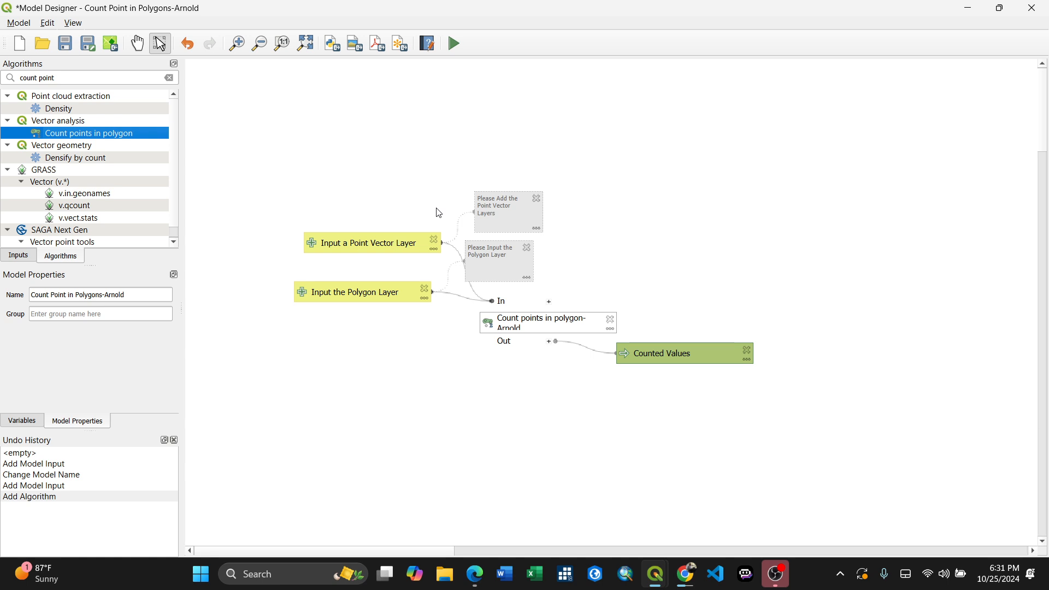
# Run the model with Bridge_Points as the point layer and Dsm_region as the polygon layer, and close the run dialog
pyautogui.click(455, 44)
pyautogui.moveTo(516, 112)
pyautogui.mouseDown()
pyautogui.moveTo(472, 139)
pyautogui.moveTo(480, 112)
pyautogui.moveTo(509, 111)
pyautogui.mouseUp()
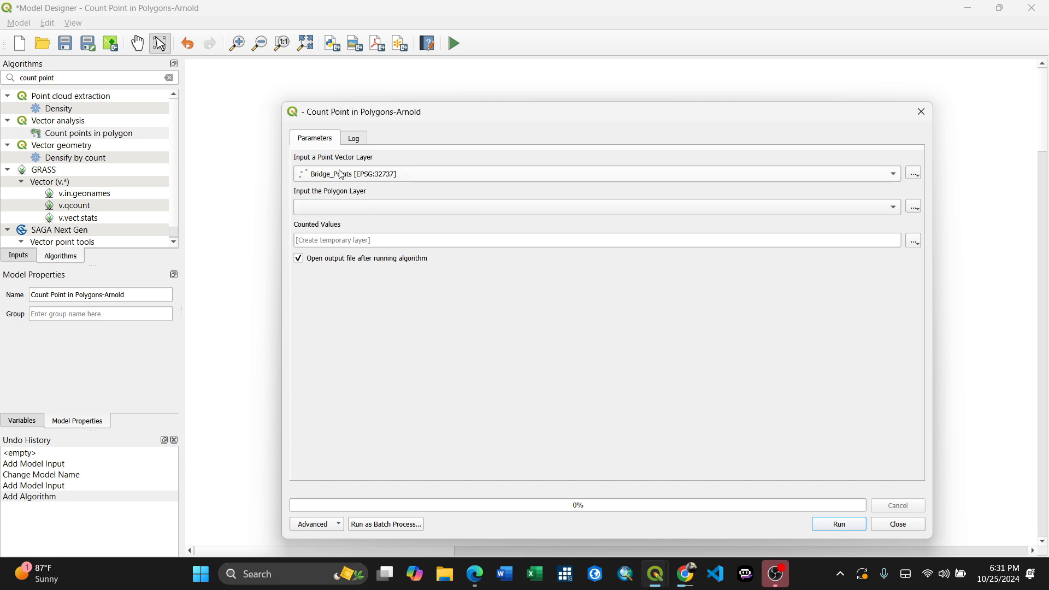
pyautogui.click(881, 211)
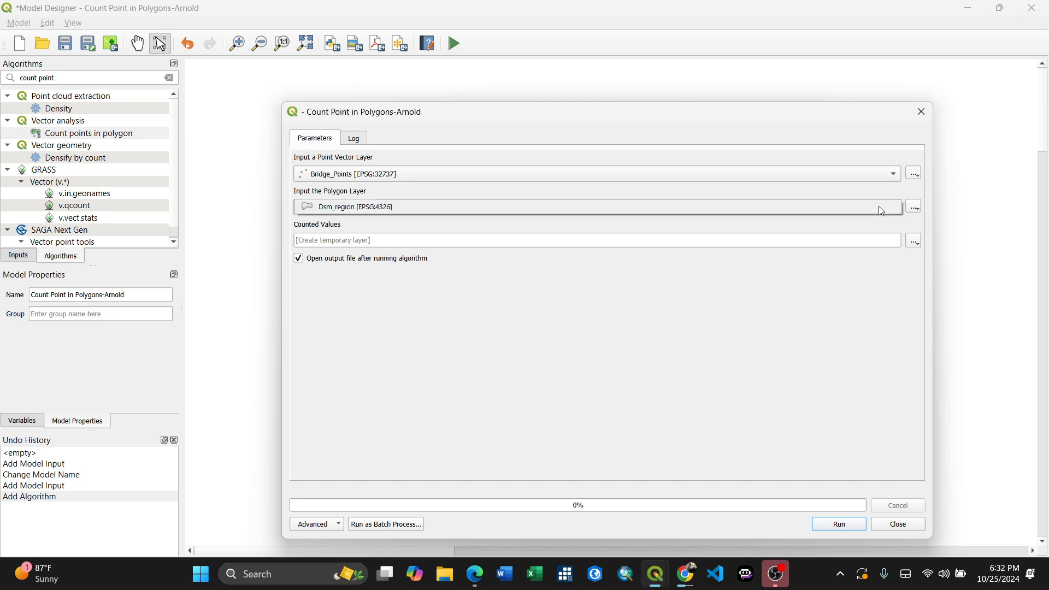
pyautogui.click(326, 210)
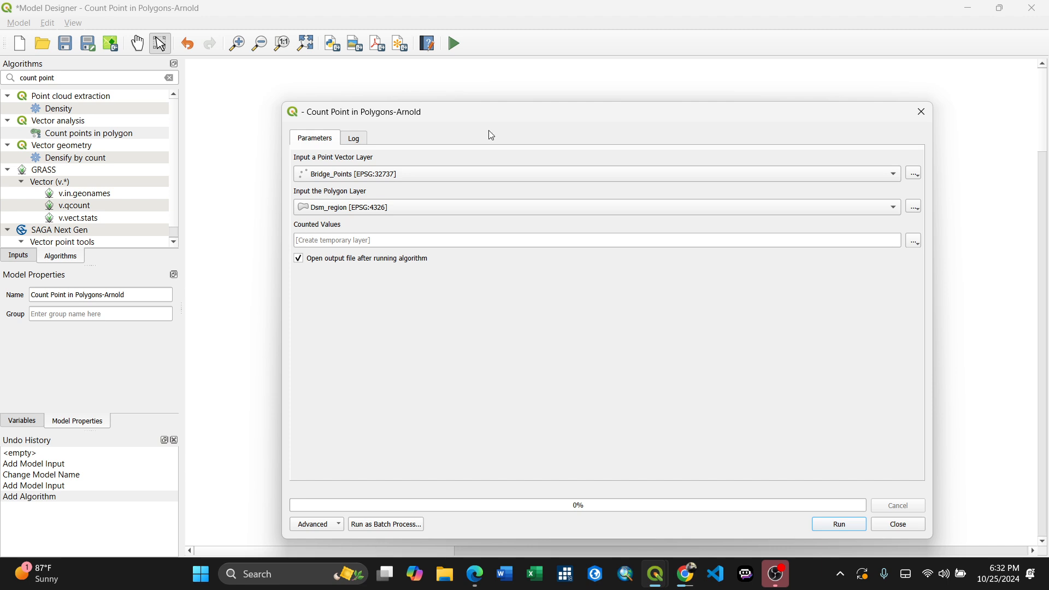
pyautogui.moveTo(492, 118); pyautogui.dragTo(126, 103)
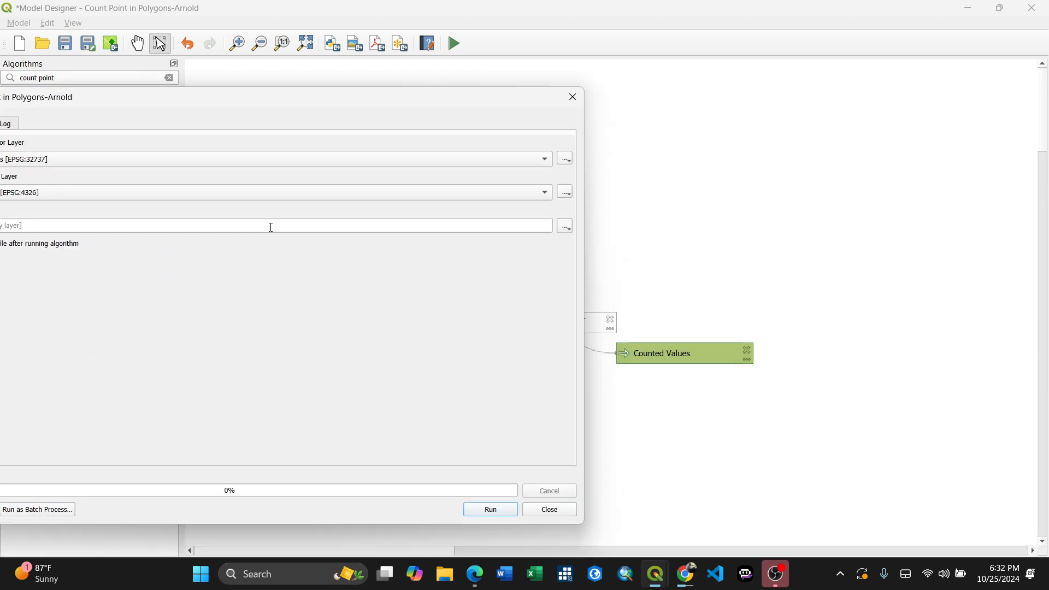
pyautogui.moveTo(317, 97); pyautogui.dragTo(661, 84)
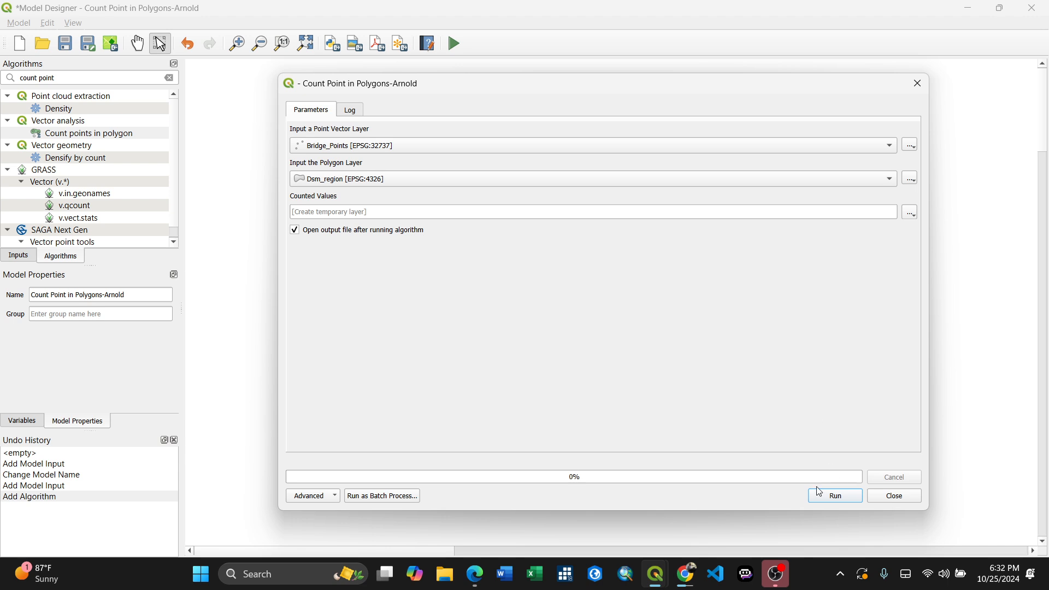
pyautogui.click(829, 498)
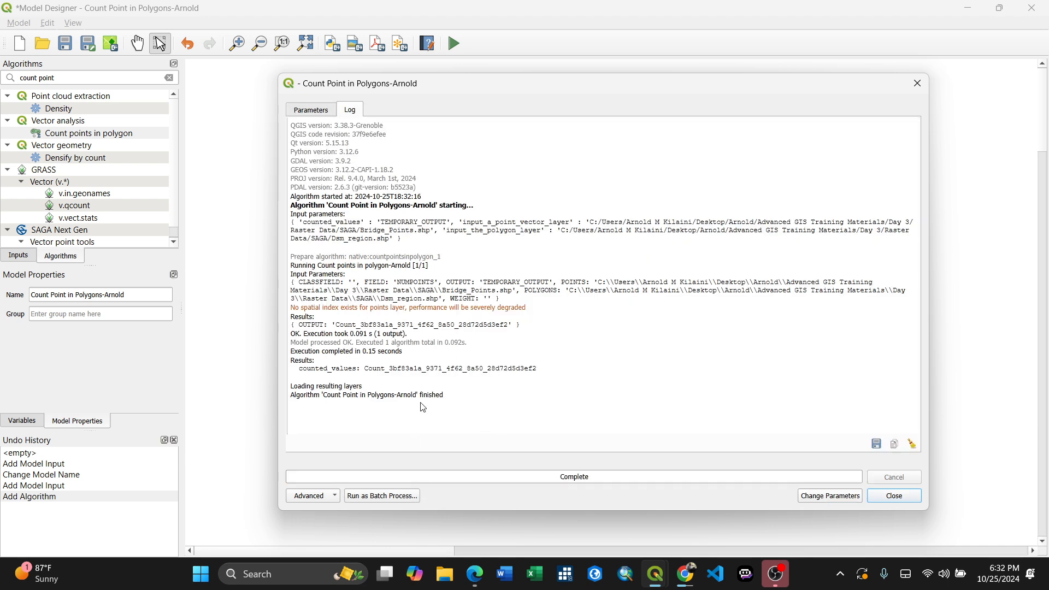
pyautogui.click(897, 497)
# In the main QGIS project window, hide Dsm_region and Bridge_Points and examine the Counted Values attribute table
pyautogui.moveTo(663, 575)
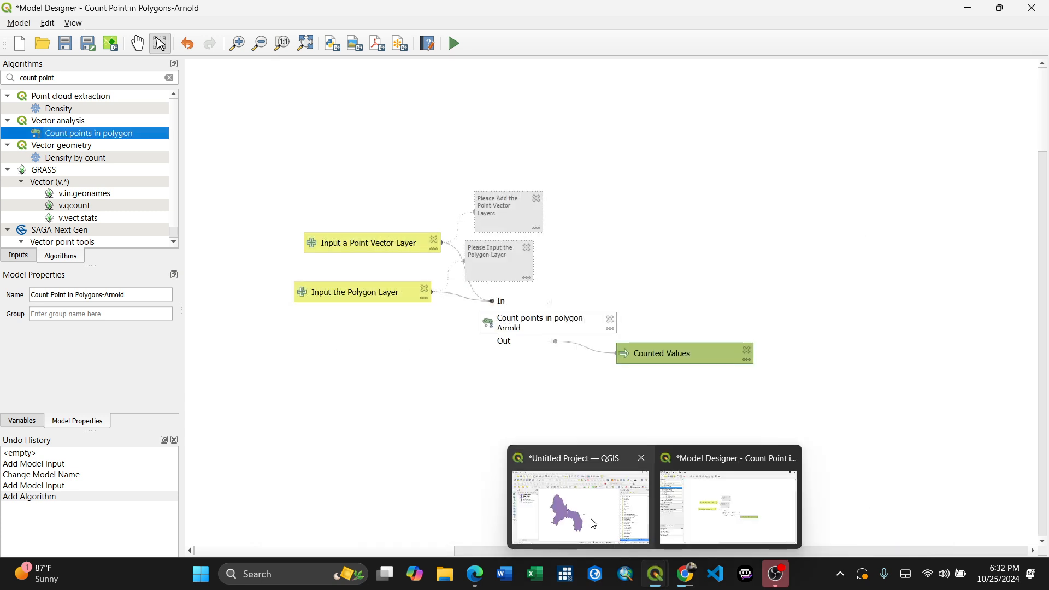
pyautogui.click(580, 505)
pyautogui.moveTo(490, 344); pyautogui.dragTo(525, 357)
pyautogui.click(56, 206)
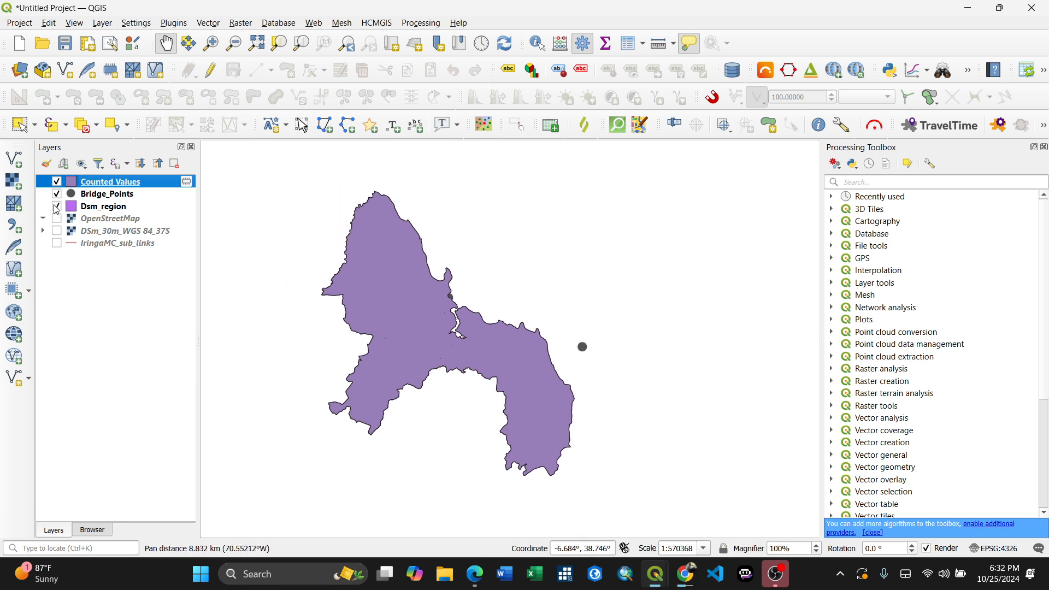
pyautogui.click(56, 194)
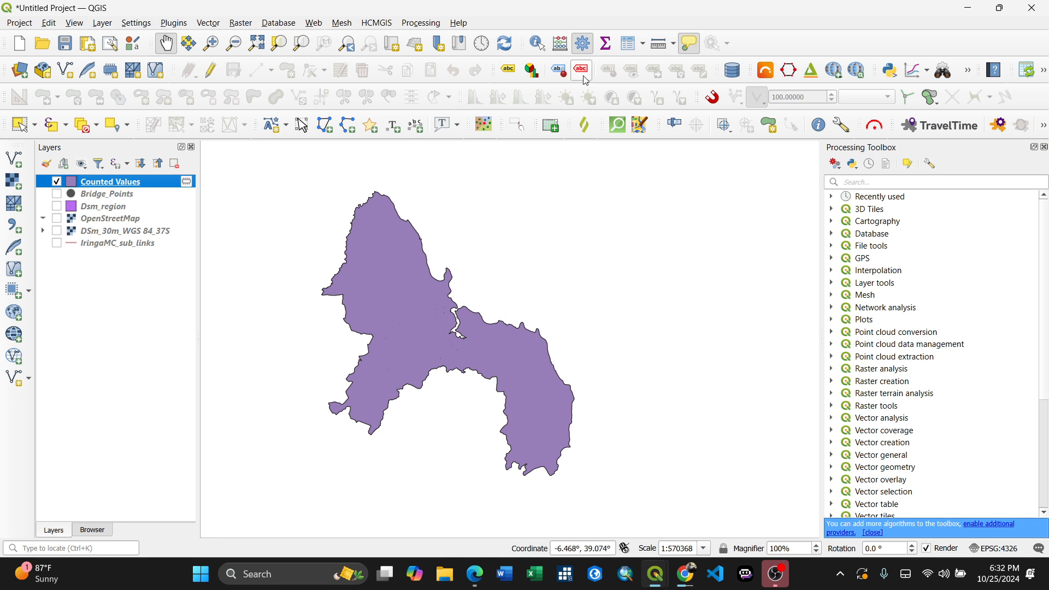
pyautogui.click(630, 47)
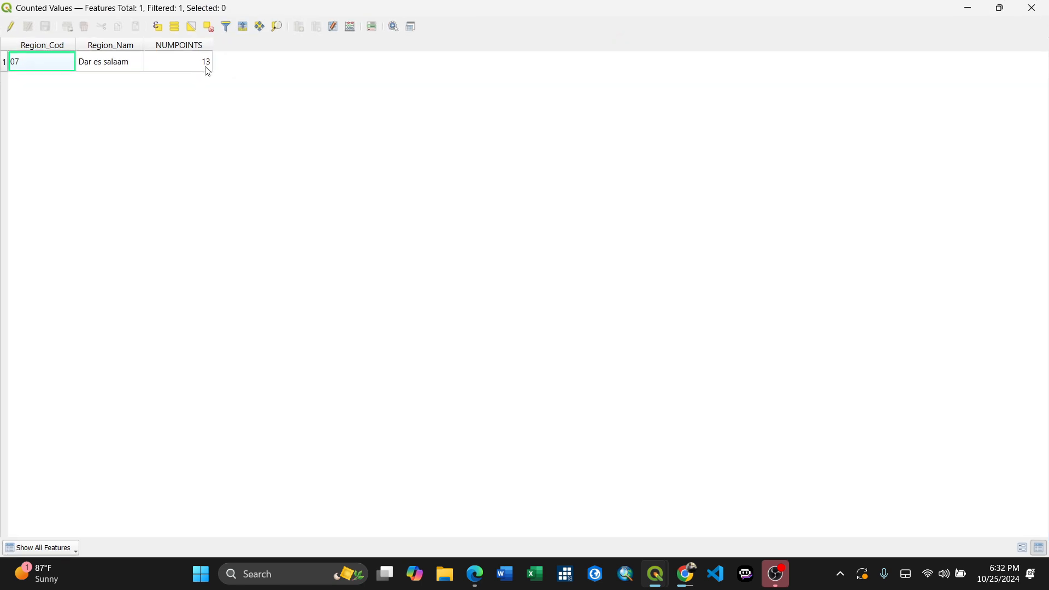
pyautogui.click(1033, 8)
# Show only the Bridge_Points layer and examine its attribute table for comparison with the counted value
pyautogui.click(57, 182)
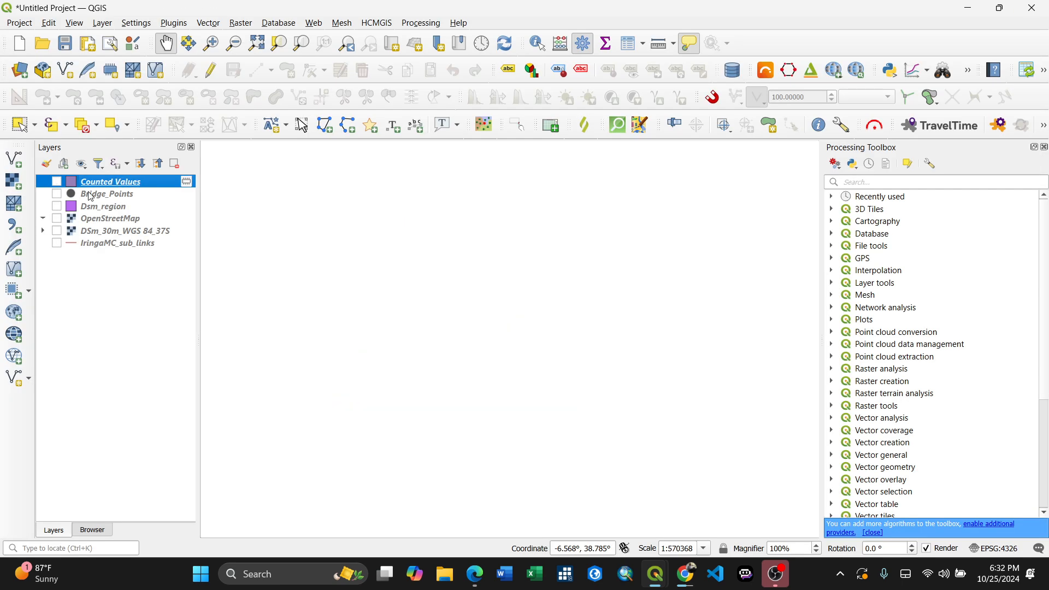
pyautogui.click(92, 194)
pyautogui.click(57, 195)
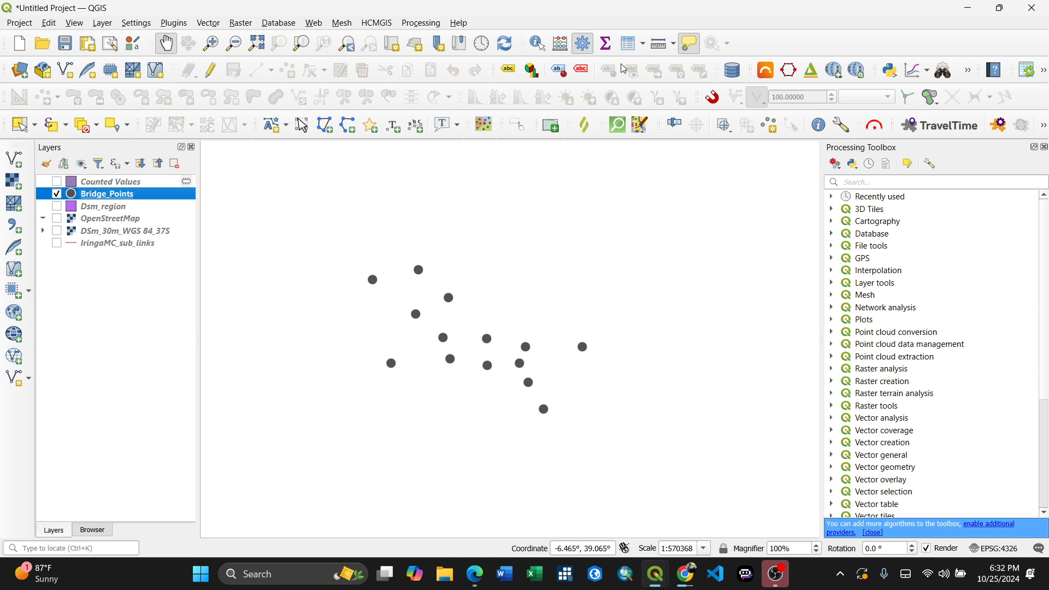
pyautogui.click(629, 44)
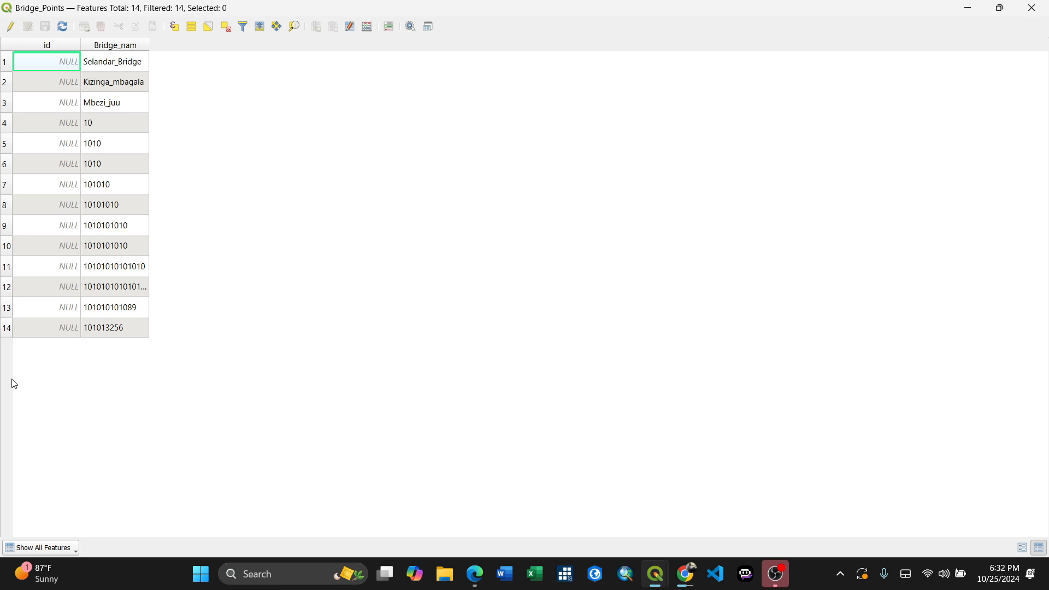
pyautogui.click(1033, 7)
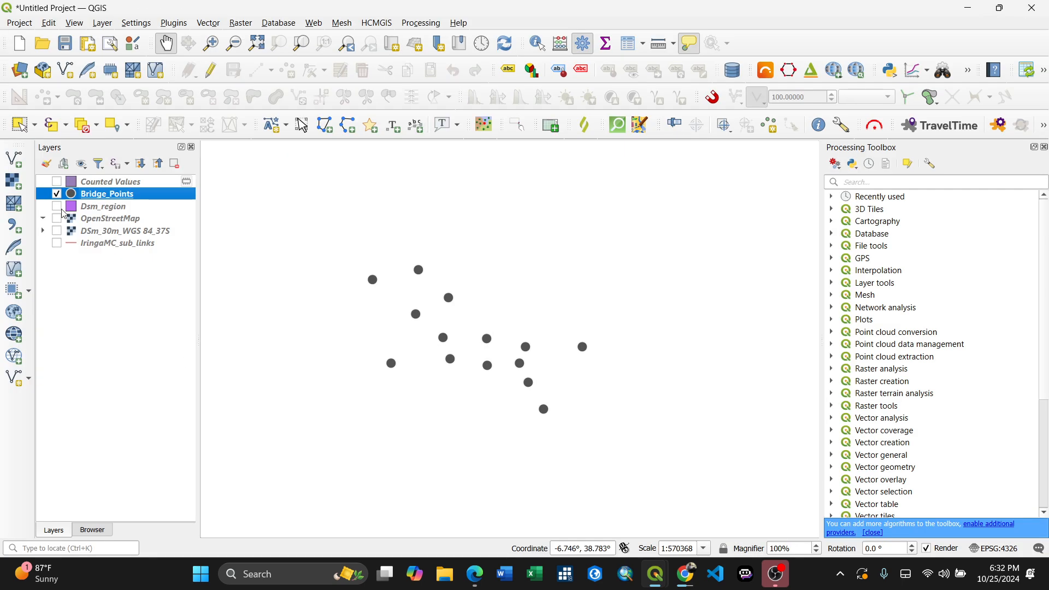
# Show the Counted Values layer together with Bridge_Points, and return to the Model Designer
pyautogui.click(57, 181)
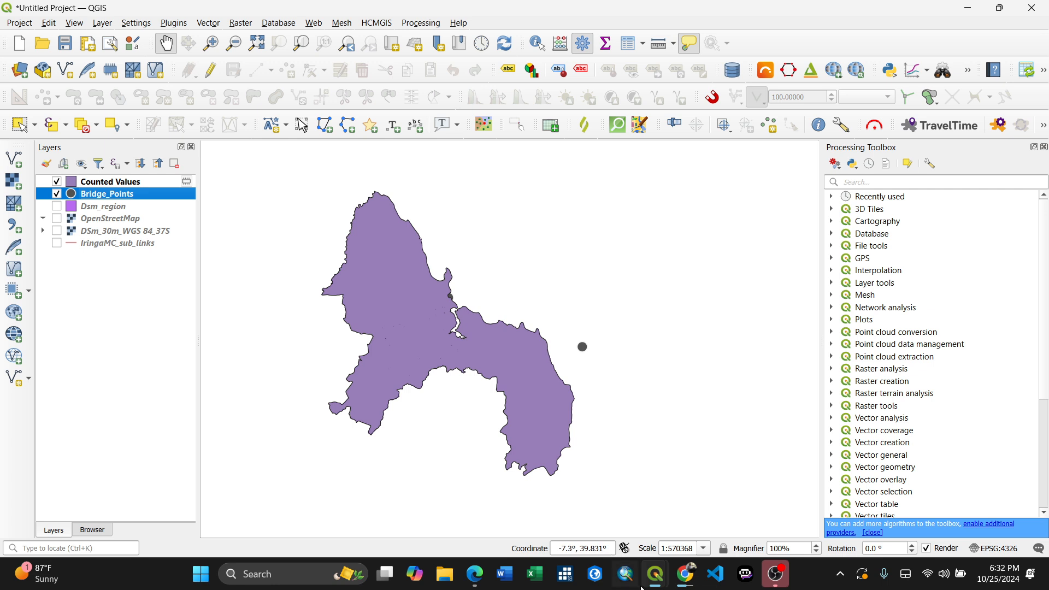
pyautogui.moveTo(656, 577)
pyautogui.click(717, 524)
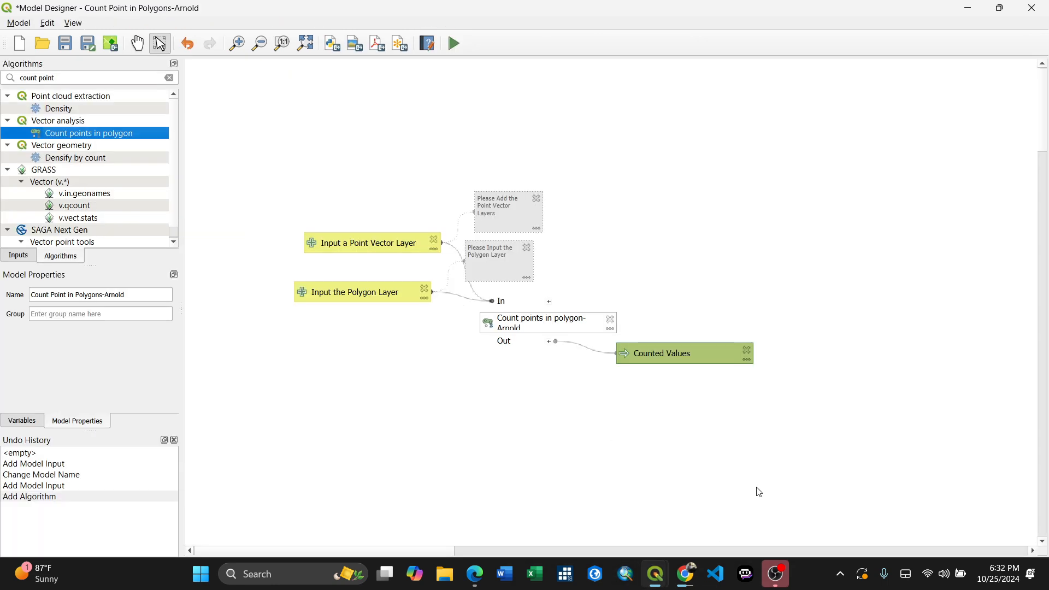
pyautogui.click(818, 584)
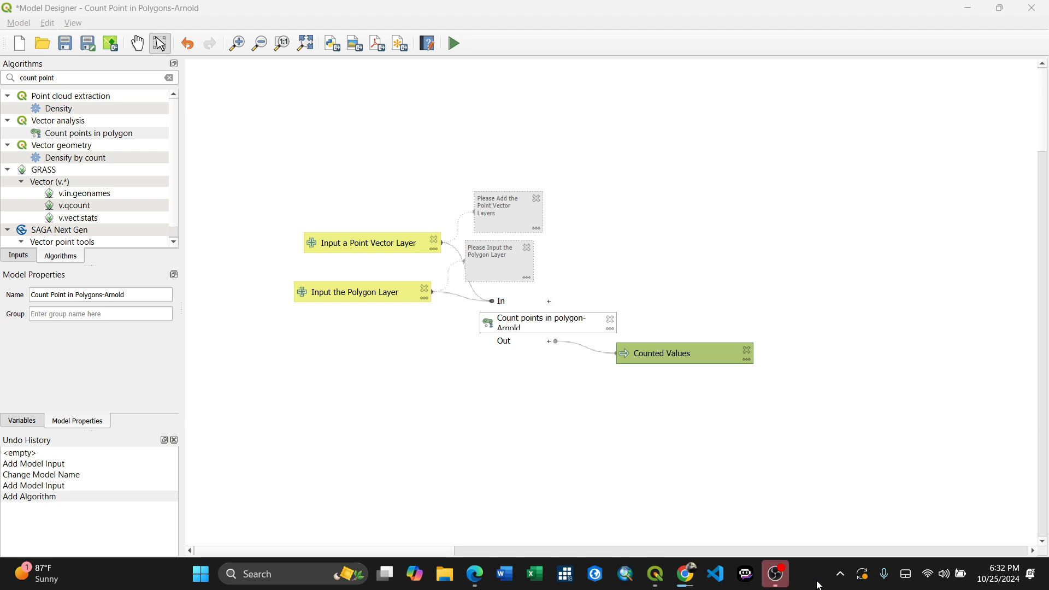